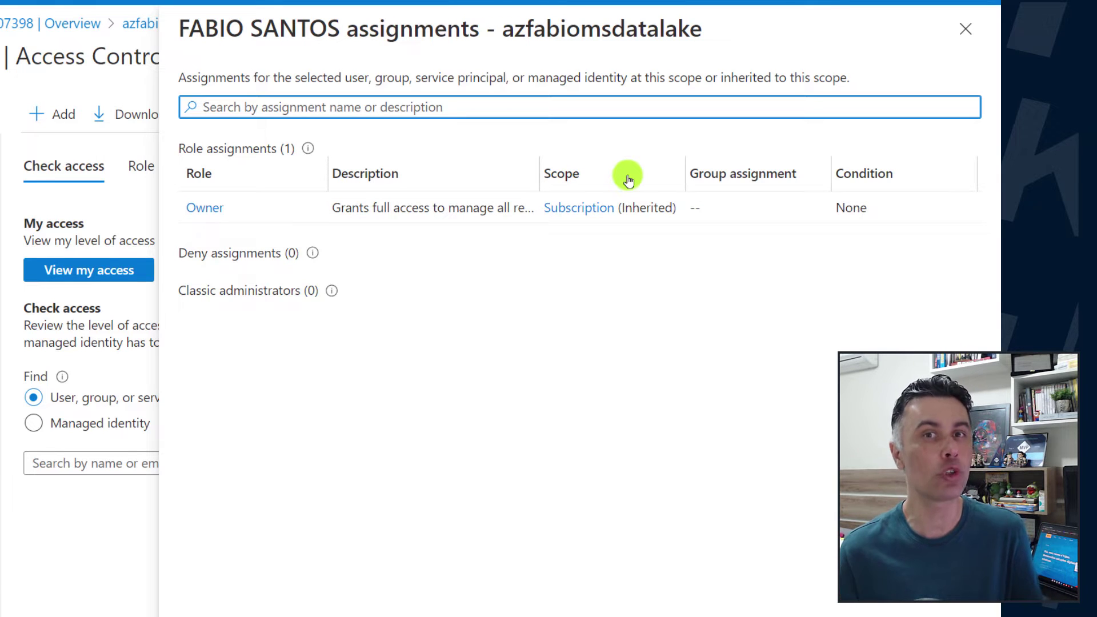
- Start a new role assignment on the azfabiomsdatalake storage account and choose the Storage Blob Data Owner role
{"action": "left_click", "coordinate": [959, 39]}
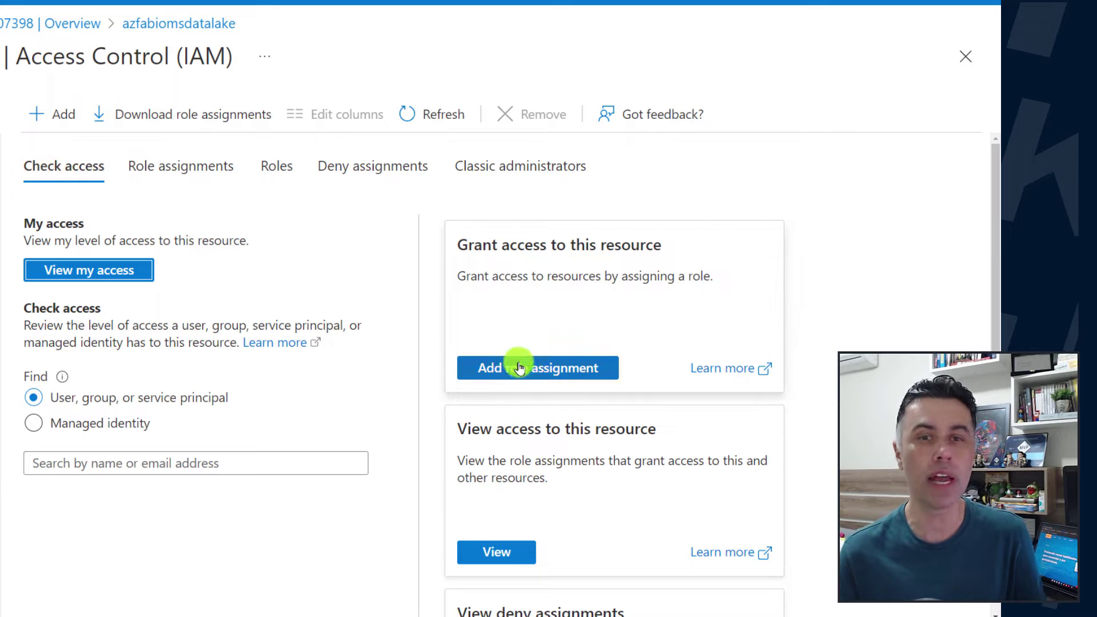
{"action": "left_click", "coordinate": [519, 367]}
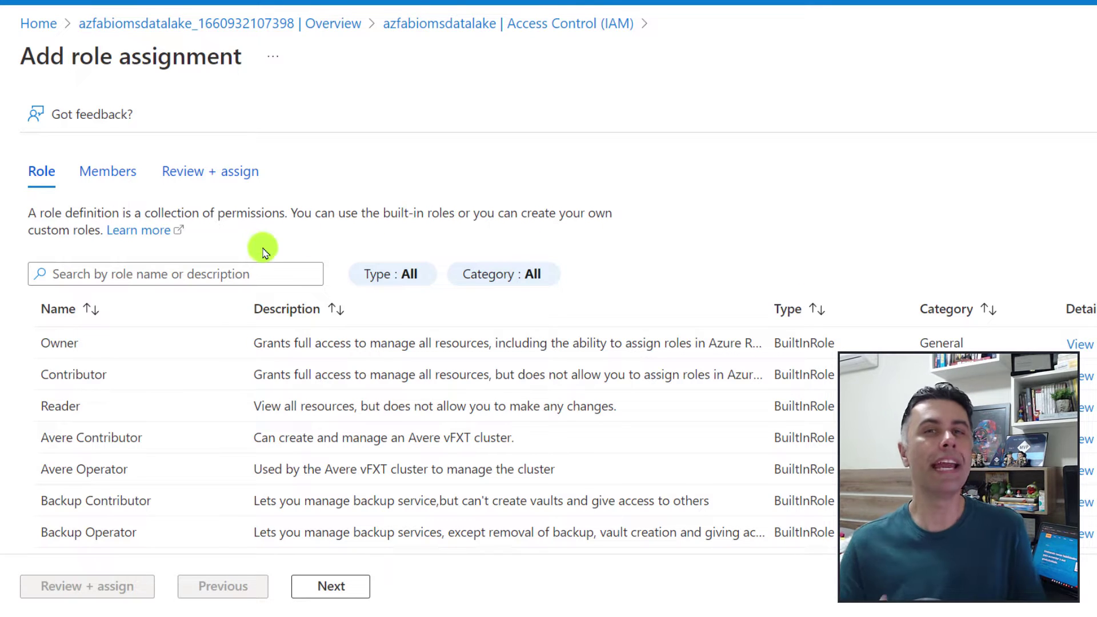
{"action": "left_click", "coordinate": [159, 278]}
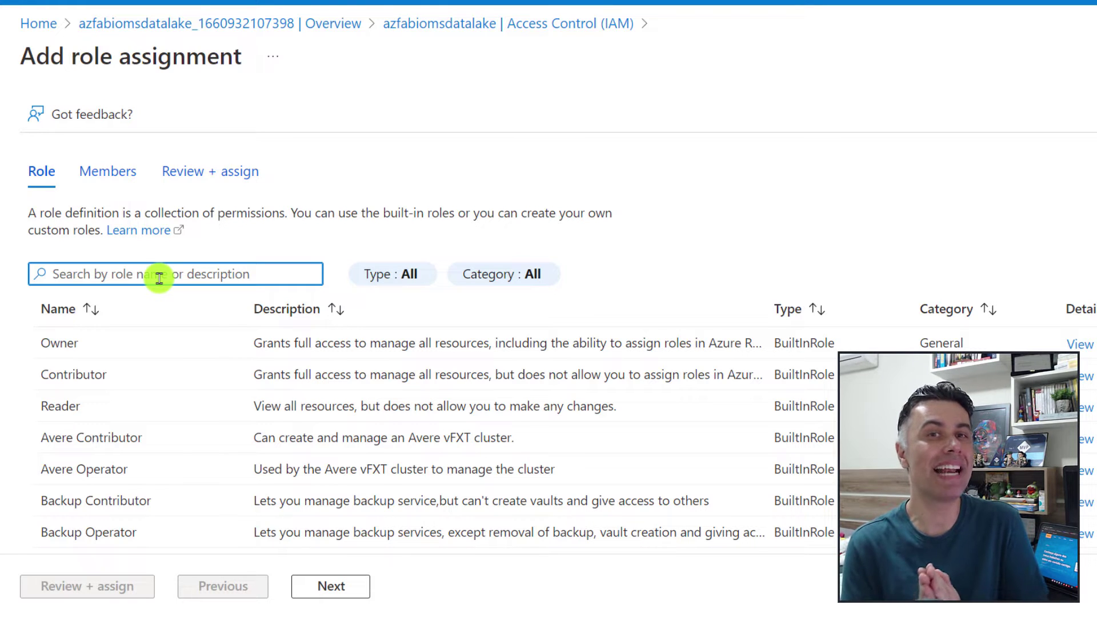
{"action": "type", "text": "b"}
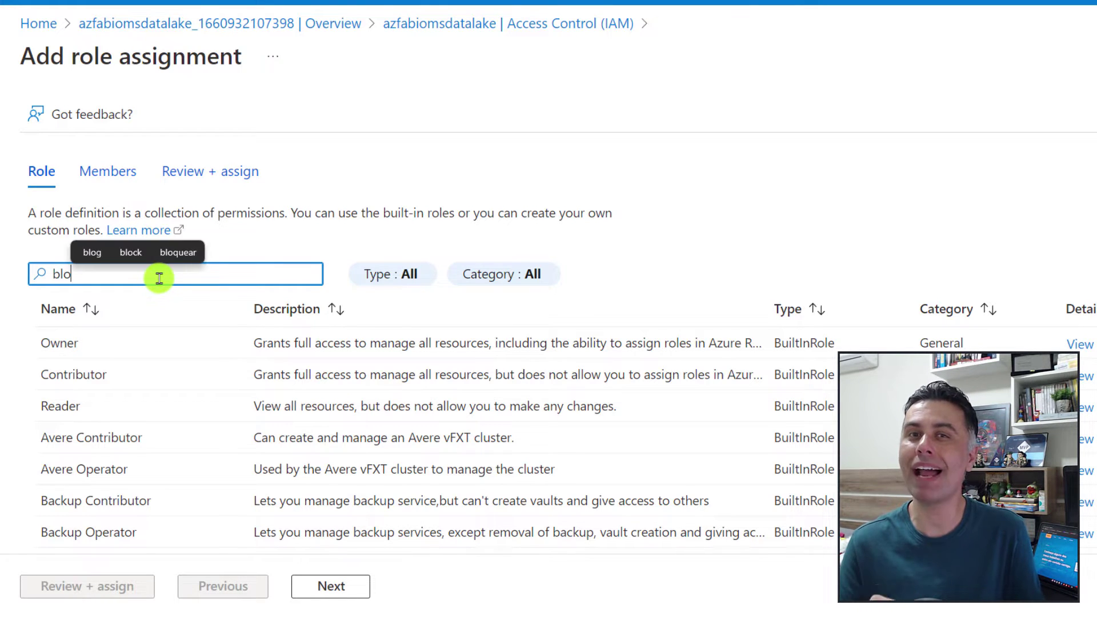
{"action": "type", "text": "lob"}
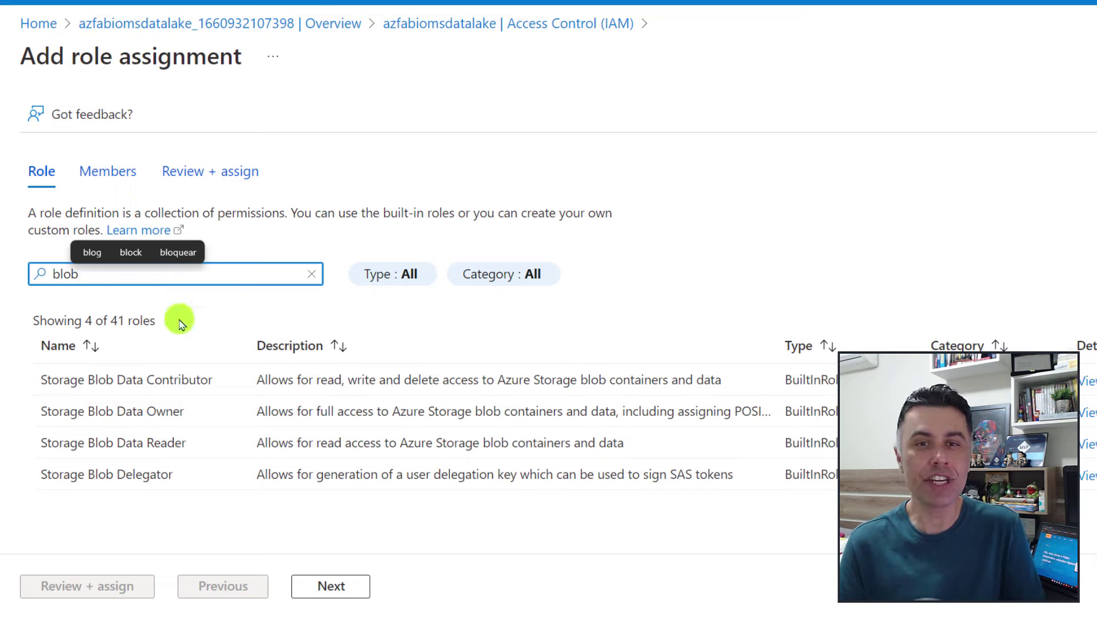
{"action": "left_click", "coordinate": [154, 416]}
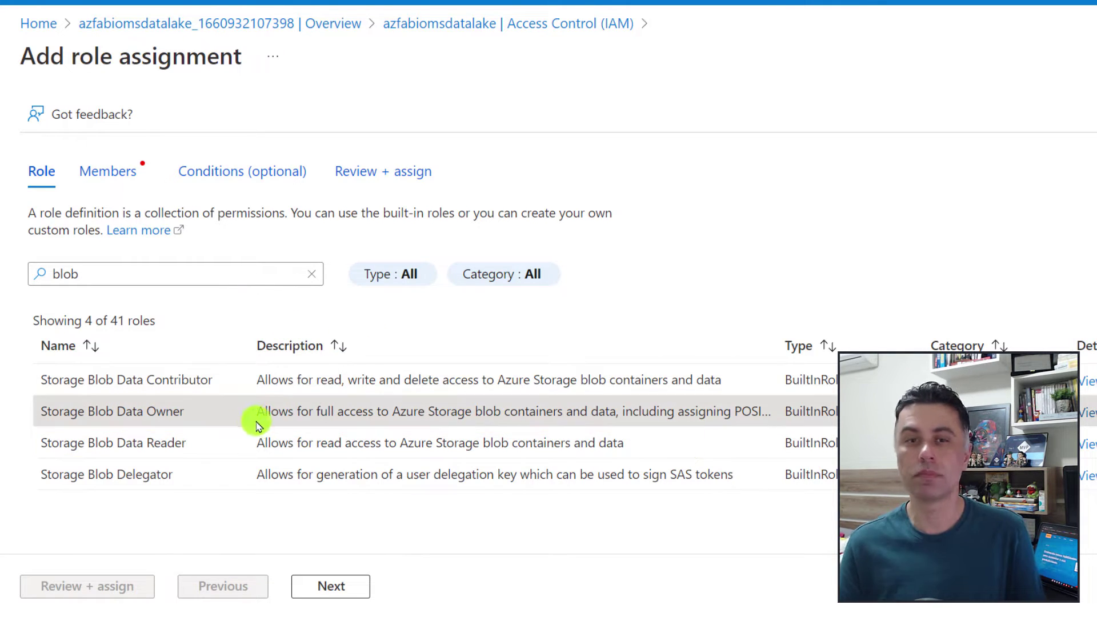
{"action": "left_click", "coordinate": [330, 584]}
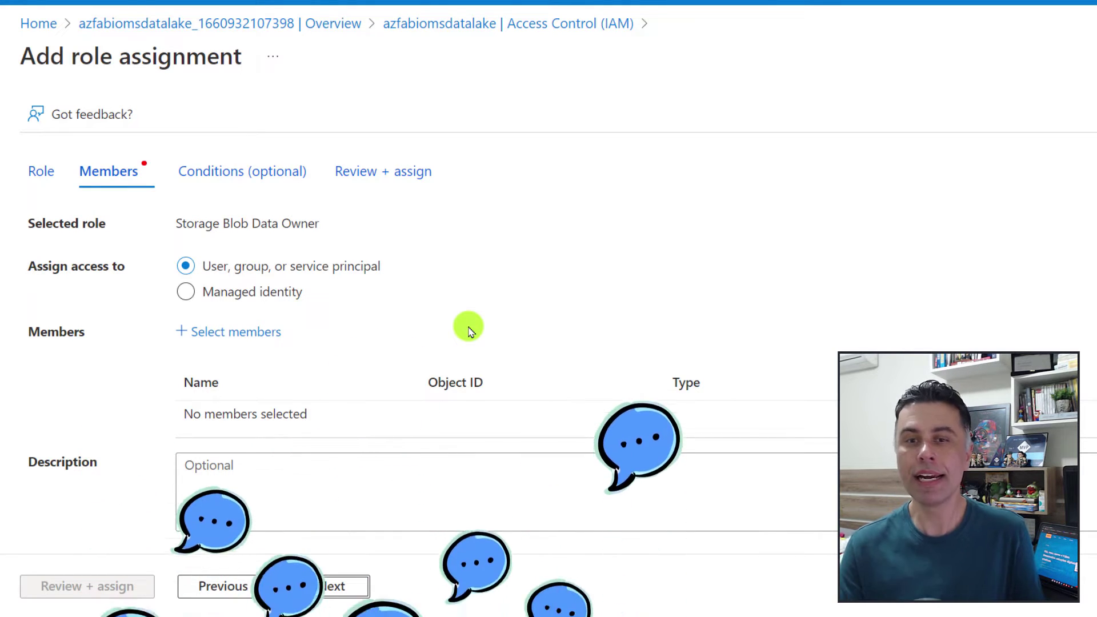
- Add the user's own account as the member of the role assignment, then review and assign it
{"action": "left_click", "coordinate": [227, 337]}
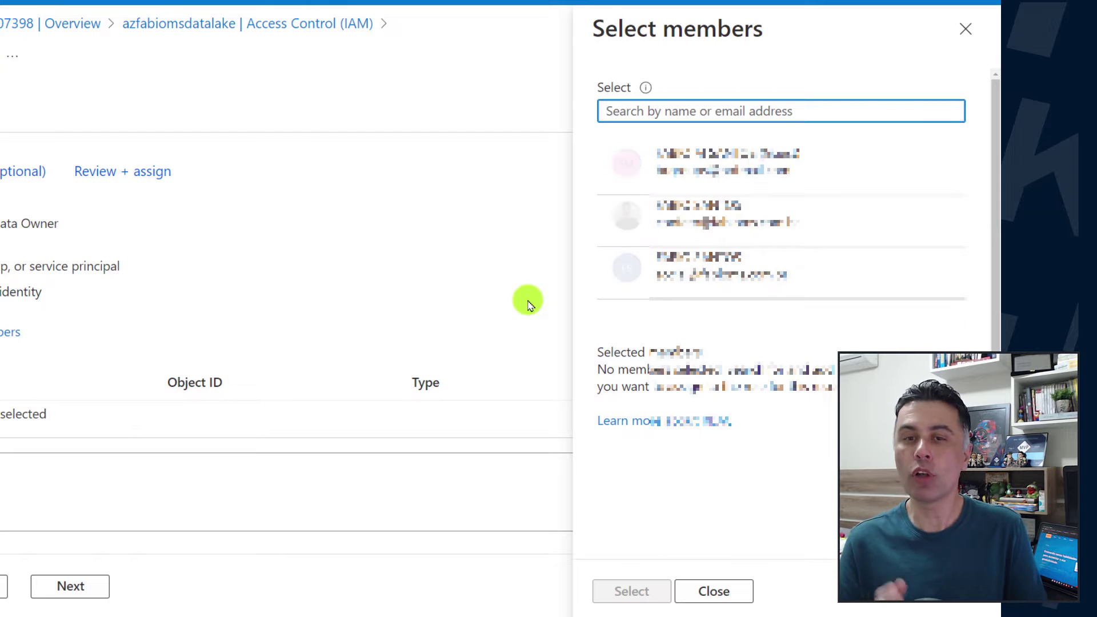
{"action": "left_click", "coordinate": [711, 220]}
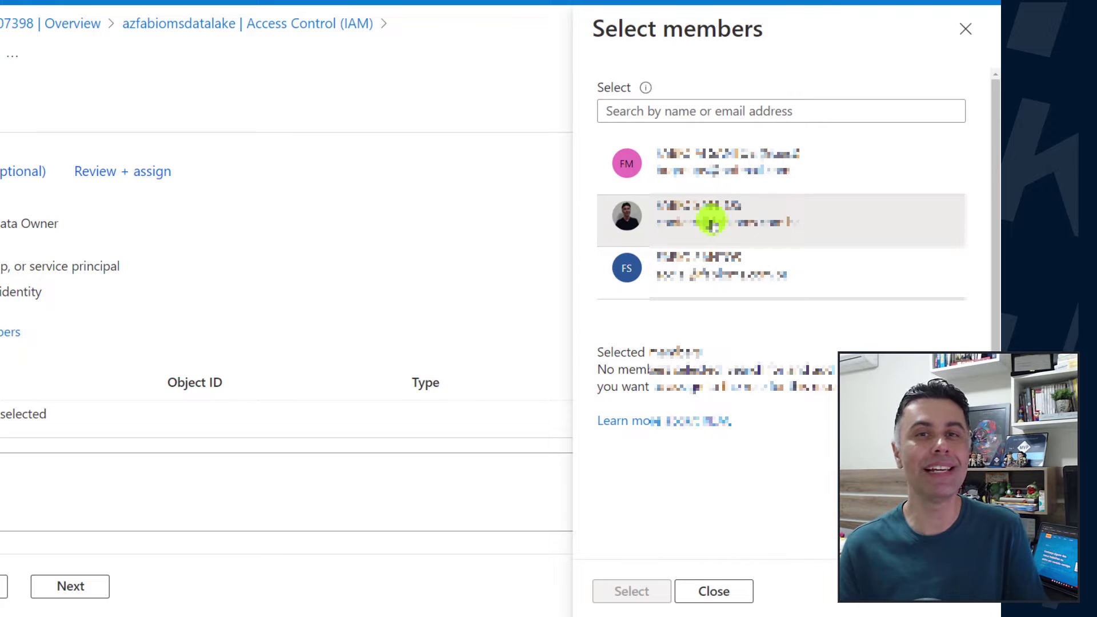
{"action": "left_click", "coordinate": [711, 220]}
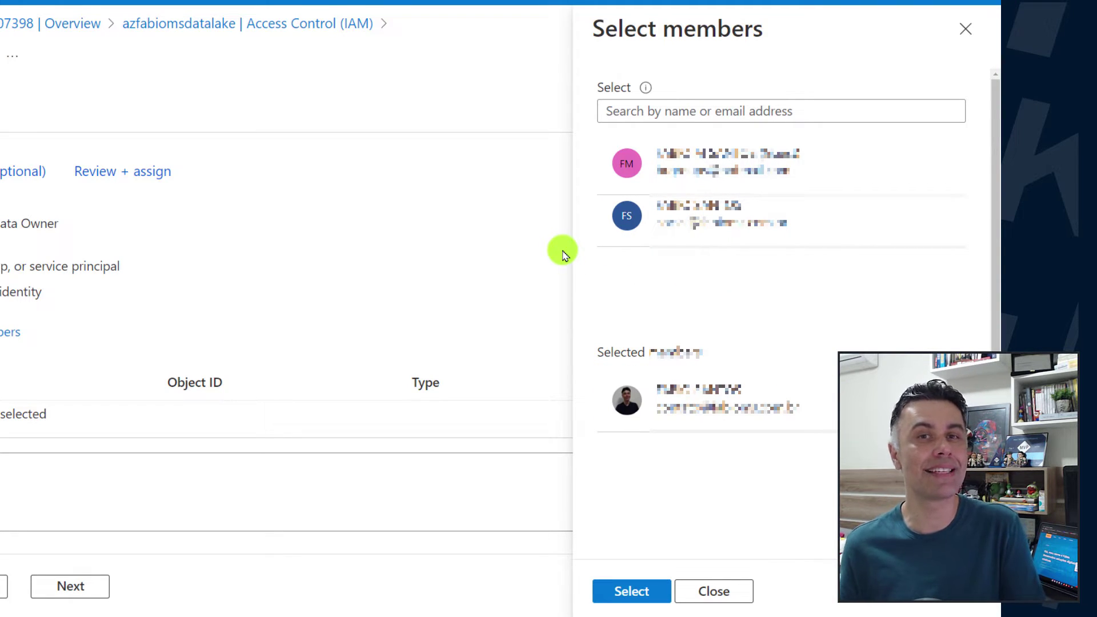
{"action": "left_click", "coordinate": [631, 591]}
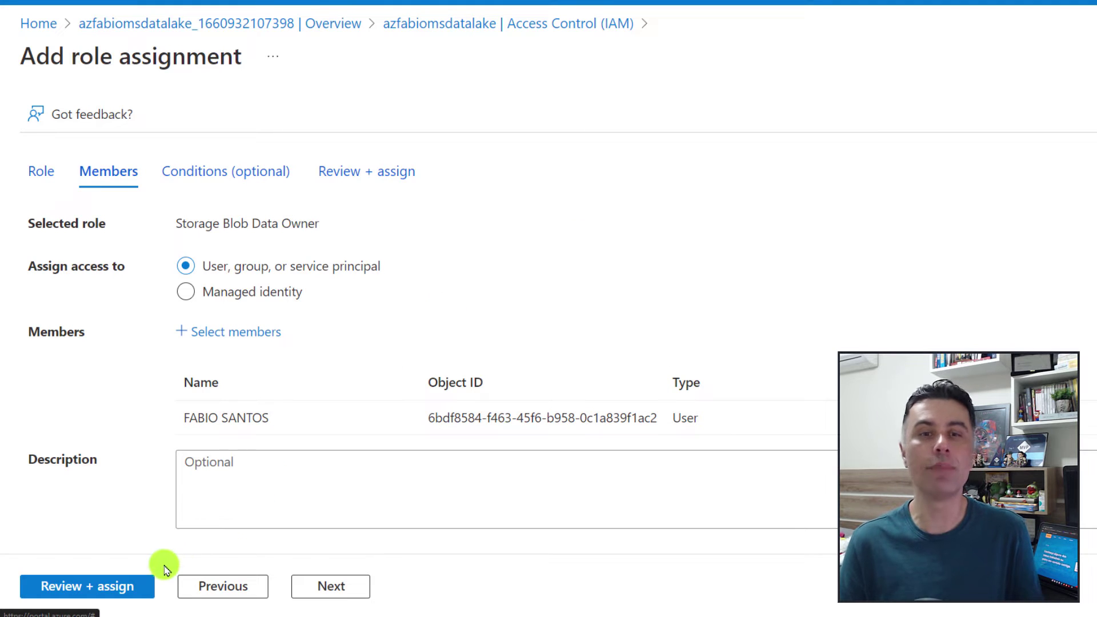
{"action": "left_click", "coordinate": [132, 588]}
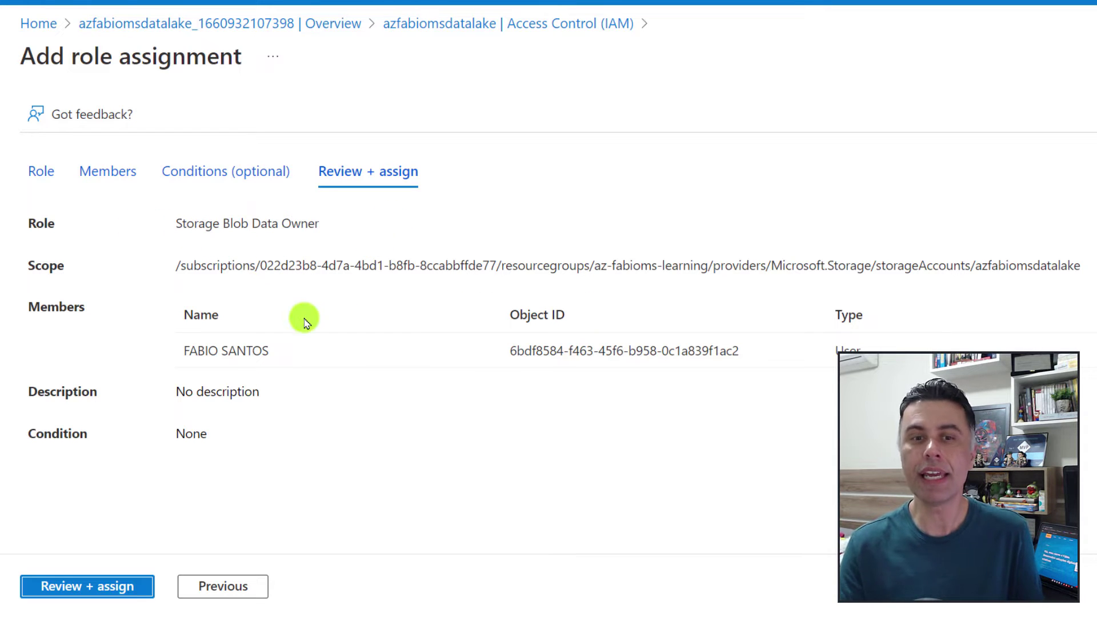
{"action": "left_click", "coordinate": [118, 578]}
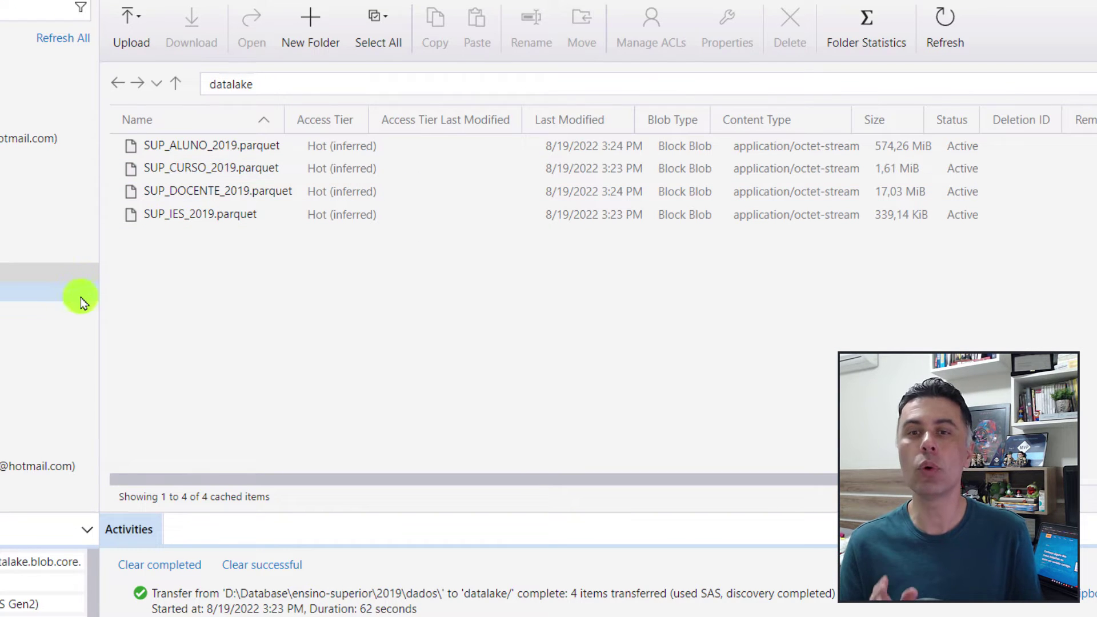
- Switch to the Azure portal and locate the Data Lake Storage URL among the azfabiomsdatalake storage account's endpoints
{"action": "left_click", "coordinate": [69, 272]}
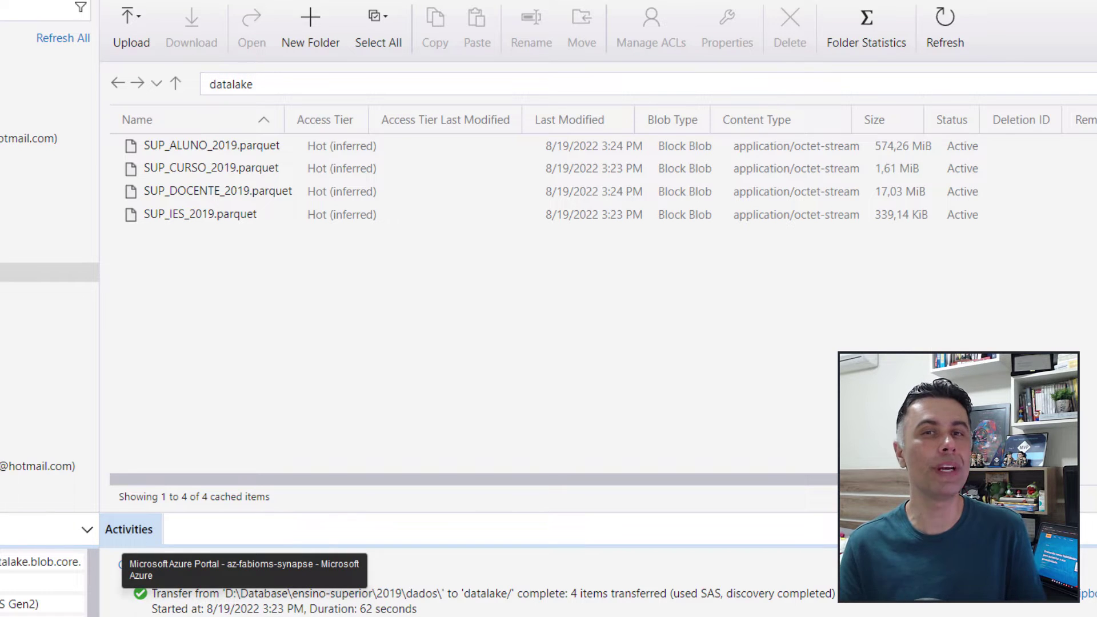
{"action": "left_click", "coordinate": [394, 612]}
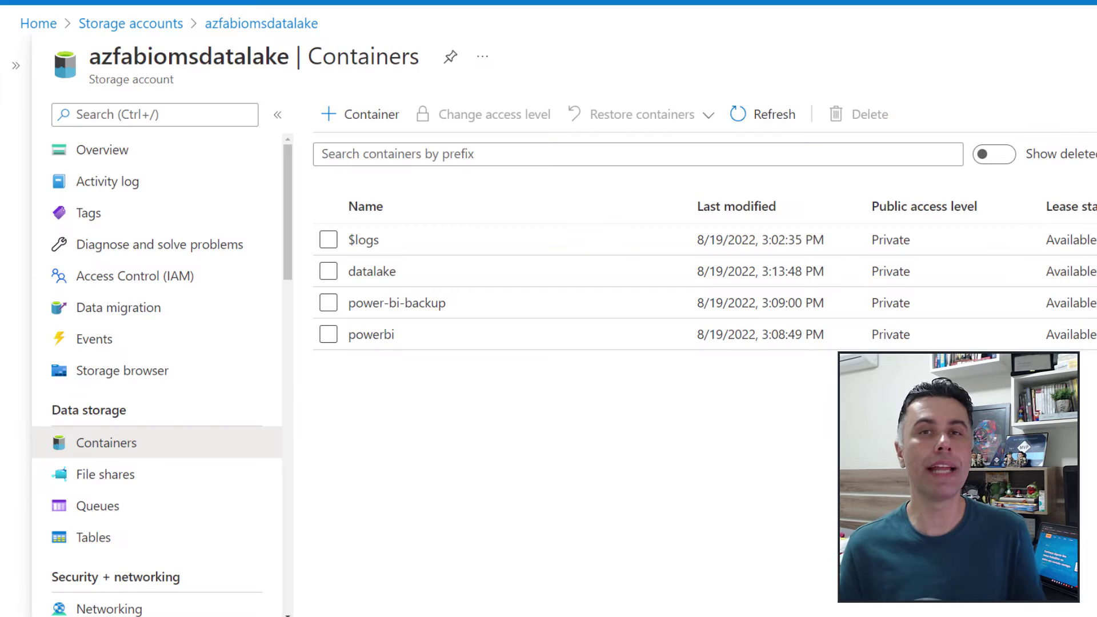
{"action": "scroll", "coordinate": [257, 343], "scroll_direction": "down", "scroll_amount": 5}
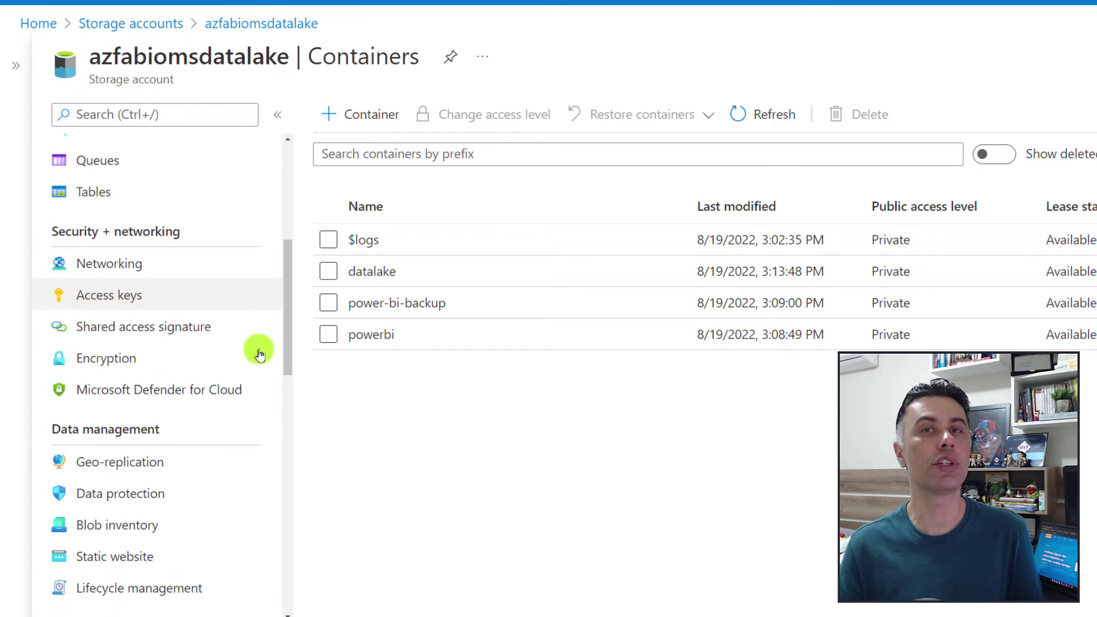
{"action": "scroll", "coordinate": [257, 351], "scroll_direction": "down", "scroll_amount": 9}
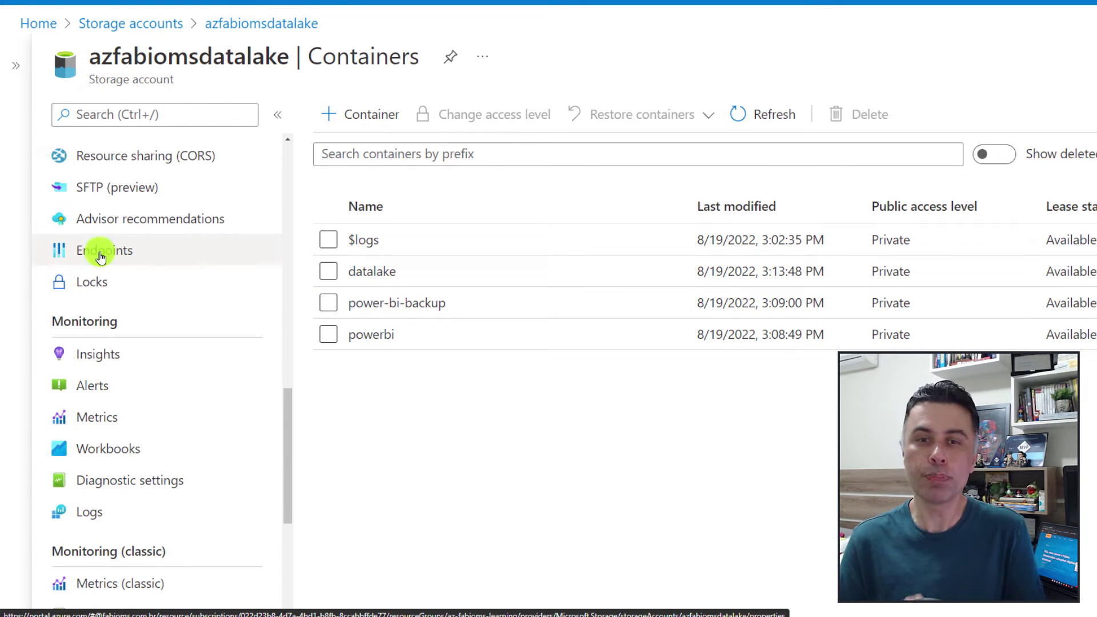
{"action": "left_click", "coordinate": [99, 257]}
{"action": "scroll", "coordinate": [521, 281], "scroll_direction": "down", "scroll_amount": 4}
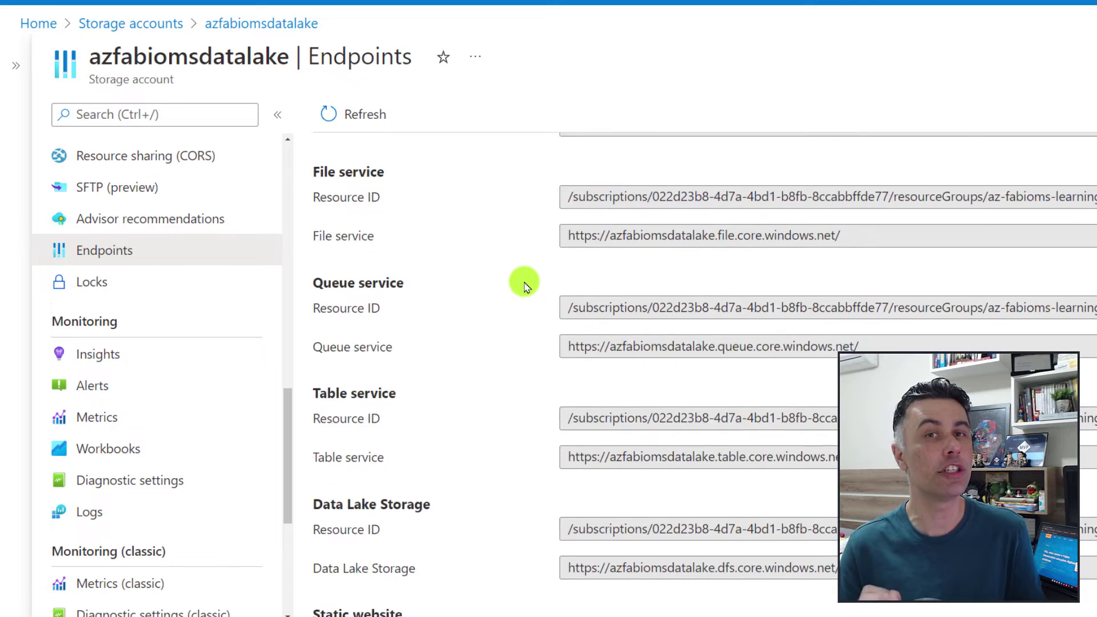
{"action": "scroll", "coordinate": [523, 286], "scroll_direction": "down", "scroll_amount": 2}
{"action": "left_click_drag", "start_coordinate": [312, 466], "coordinate": [415, 471]}
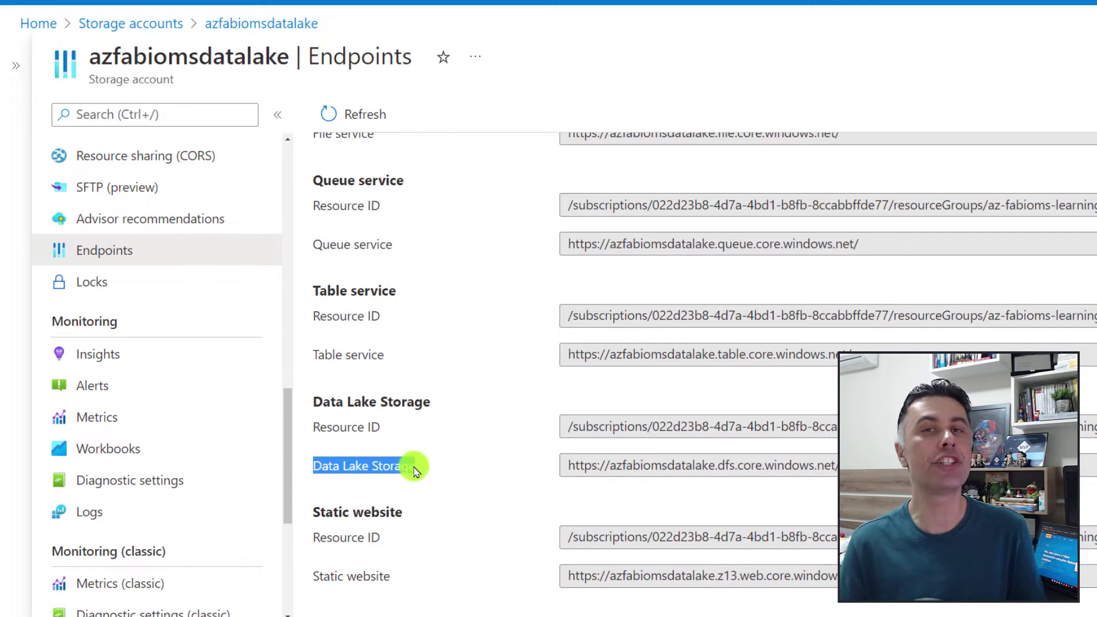
{"action": "left_click", "coordinate": [455, 470]}
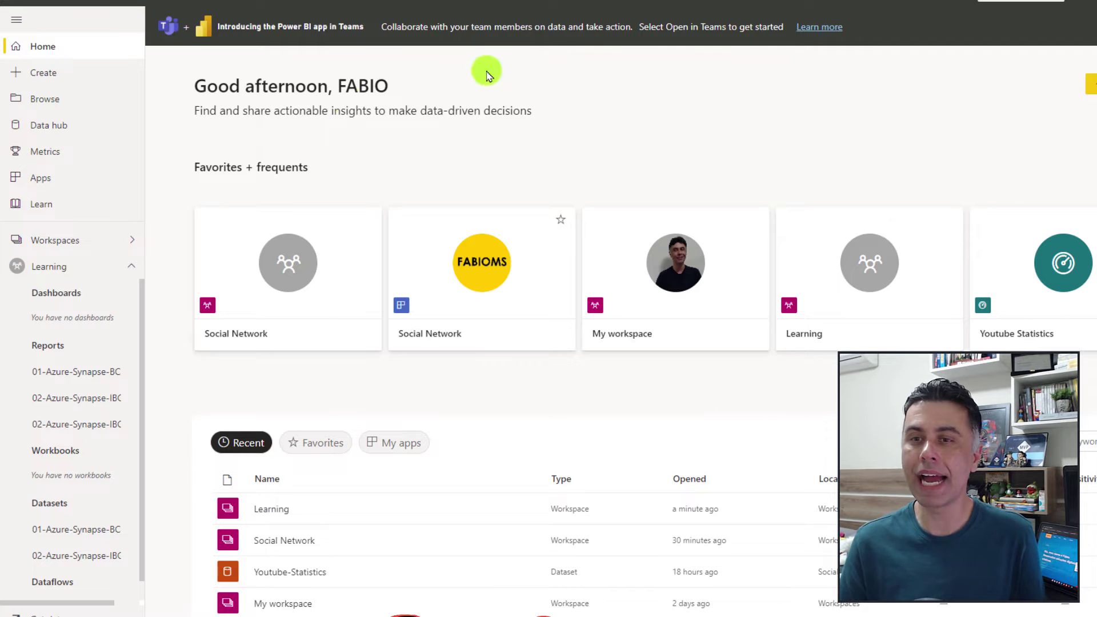
- Open the Learning workspace in the Power BI service and start a new dataflow by defining new tables
{"action": "left_click", "coordinate": [59, 272]}
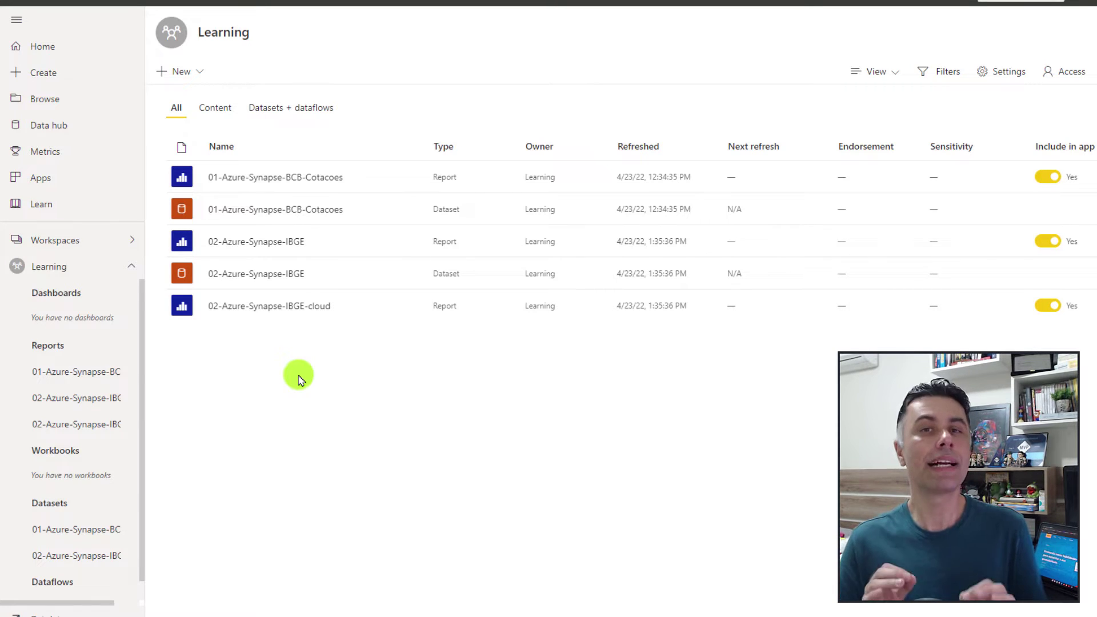
{"action": "left_click", "coordinate": [199, 69]}
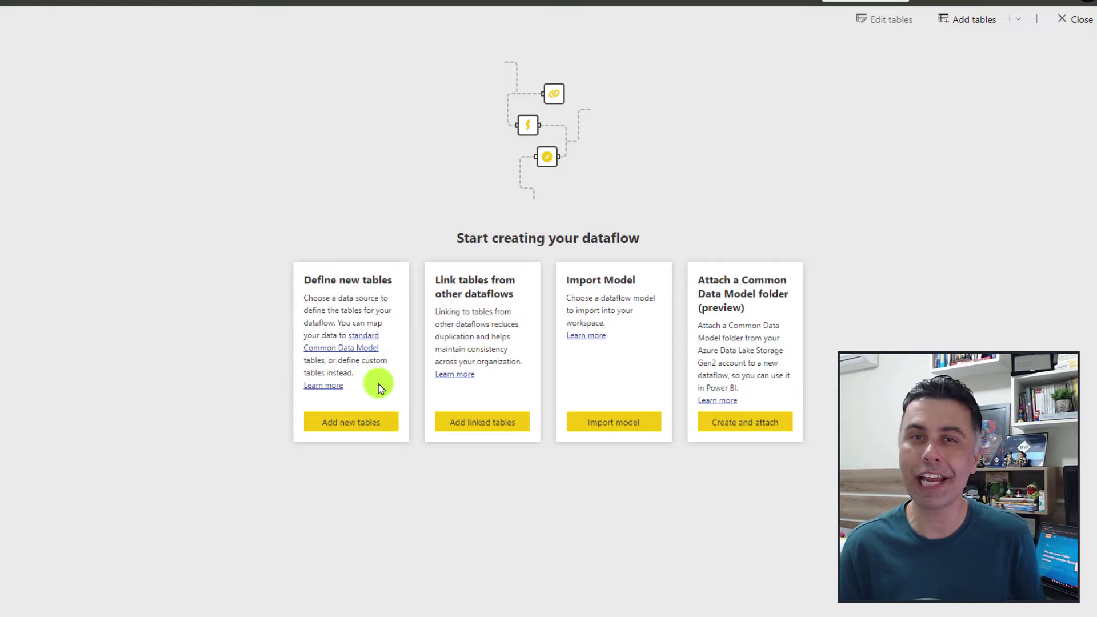
{"action": "left_click", "coordinate": [374, 423]}
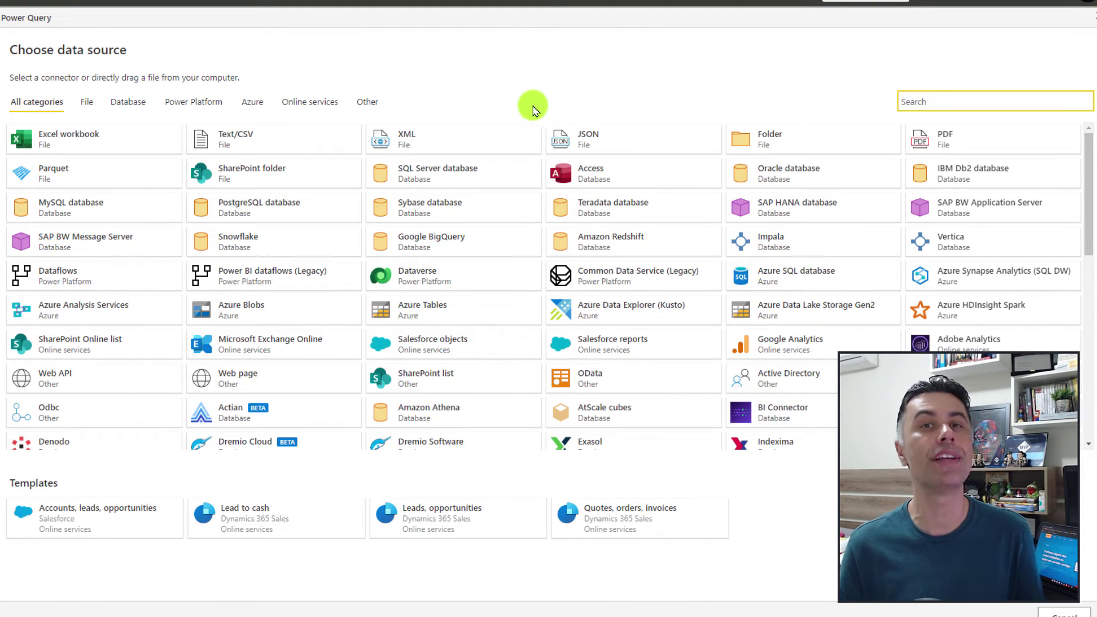
{"action": "left_click", "coordinate": [257, 106]}
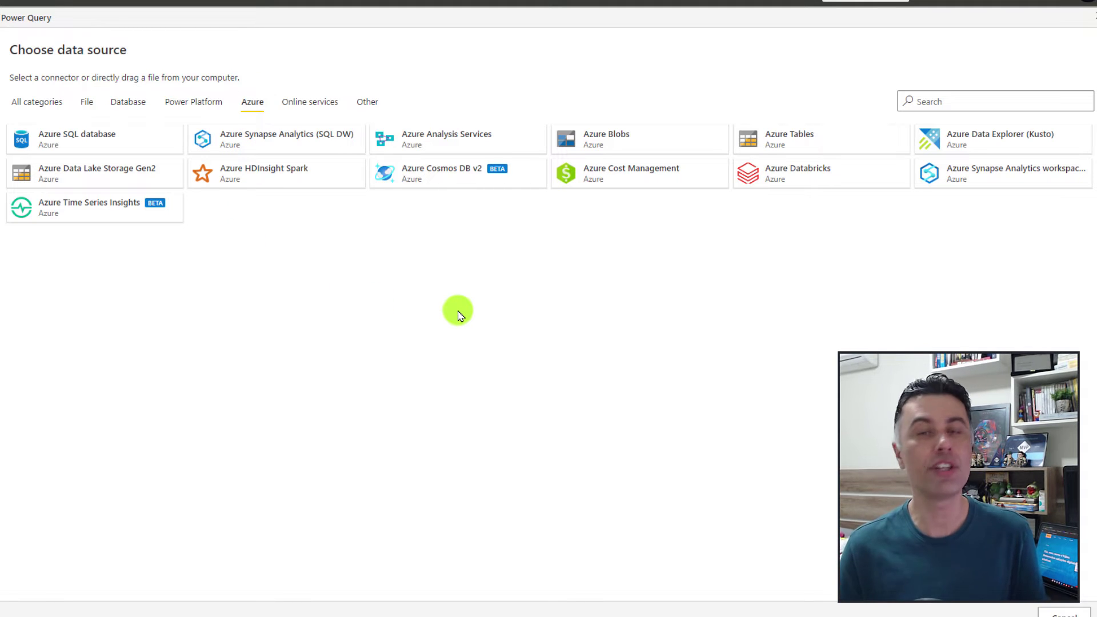
{"action": "left_click", "coordinate": [124, 176]}
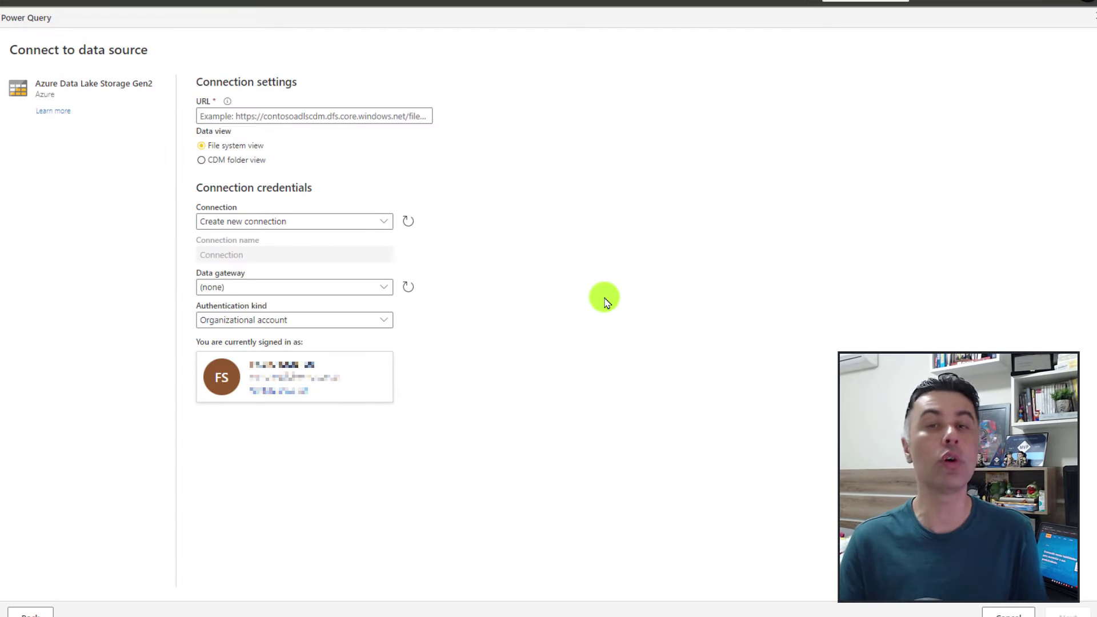
{"action": "left_click", "coordinate": [225, 115]}
{"action": "type", "text": "https://azfabiomsdatalake.dfs.core.windows.net/"}
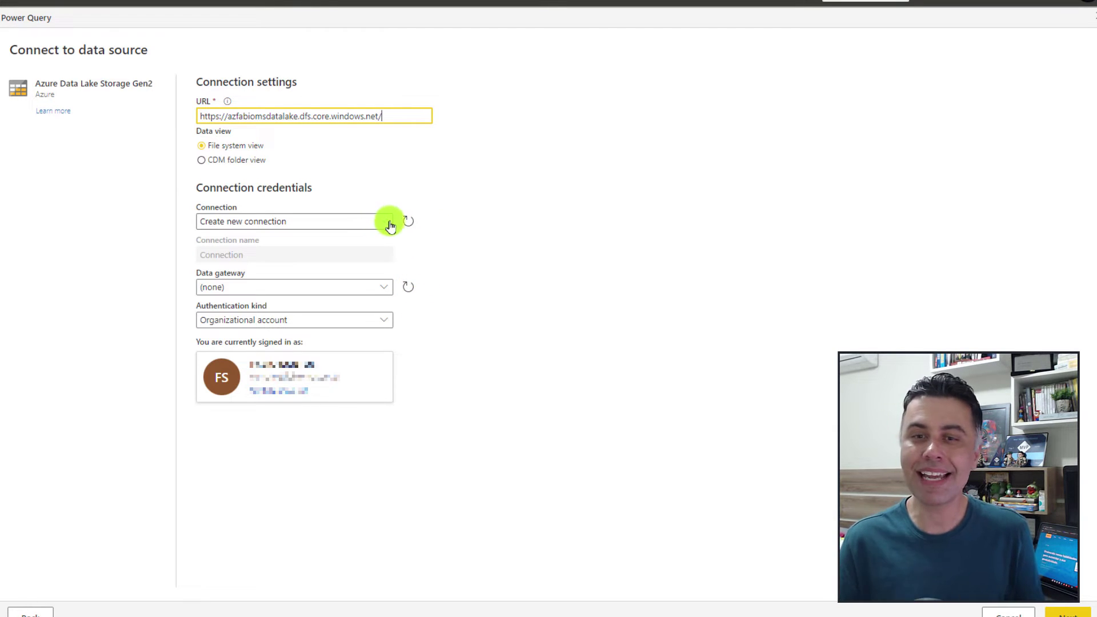
- Connect with no data gateway and Organizational account authentication, then load the previewed folder data for transformation
{"action": "left_click", "coordinate": [383, 290]}
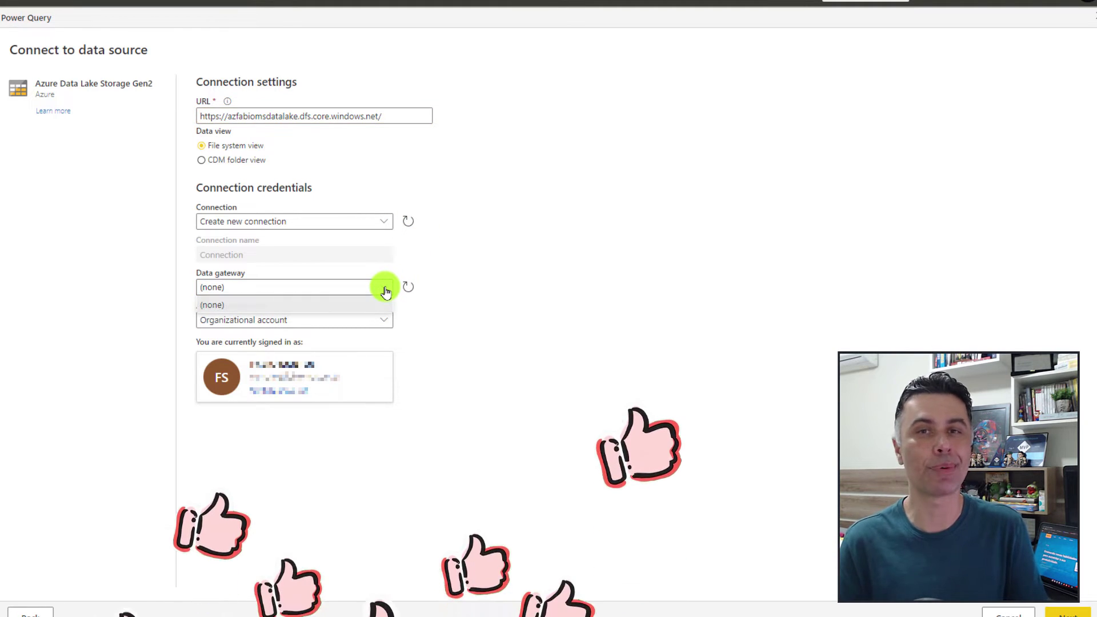
{"action": "left_click", "coordinate": [387, 291]}
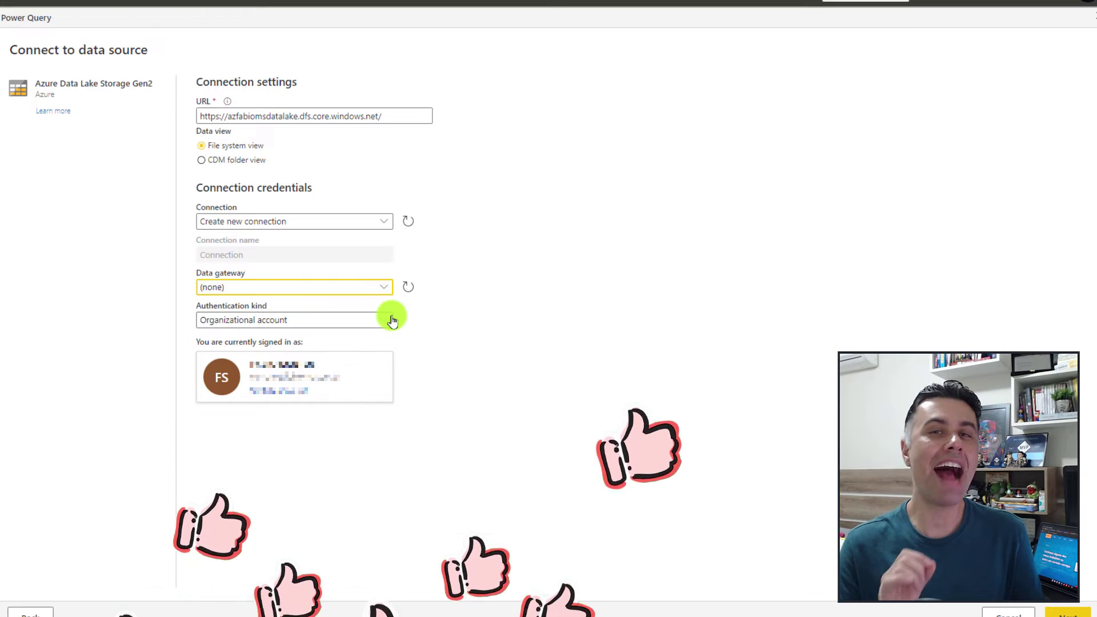
{"action": "left_click", "coordinate": [392, 320]}
{"action": "left_click", "coordinate": [392, 321]}
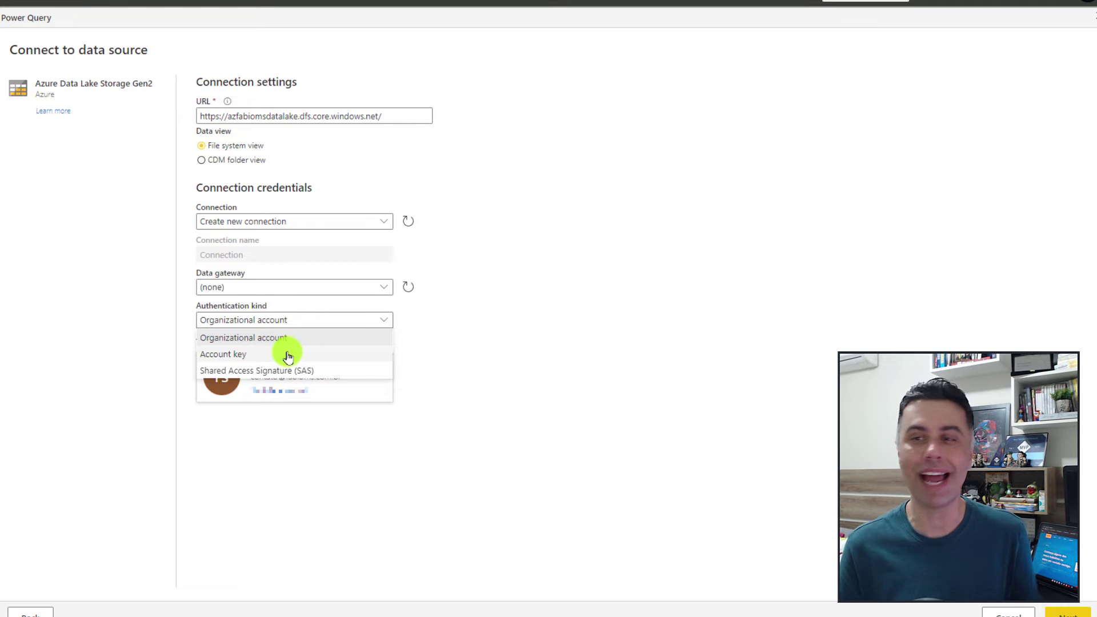
{"action": "left_click", "coordinate": [410, 315]}
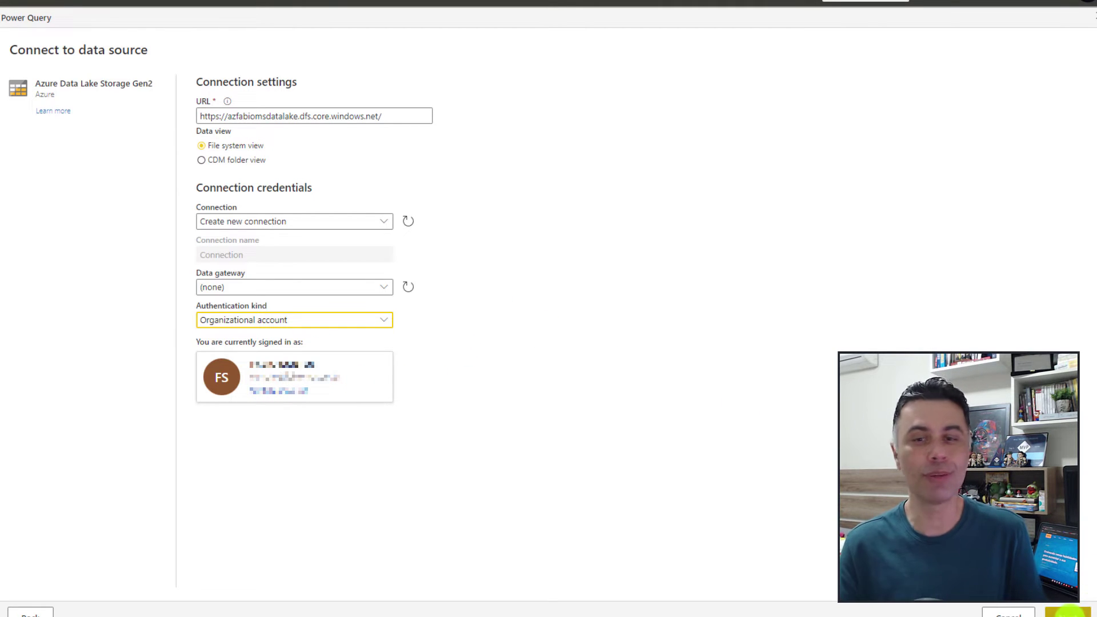
{"action": "left_click", "coordinate": [1060, 611]}
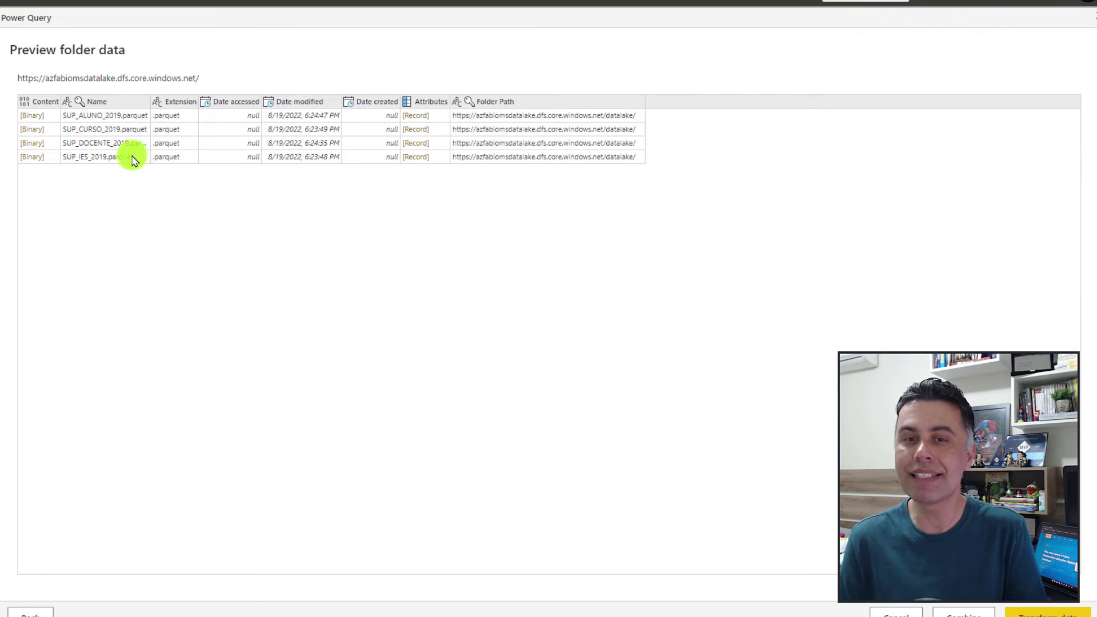
{"action": "left_click", "coordinate": [111, 159]}
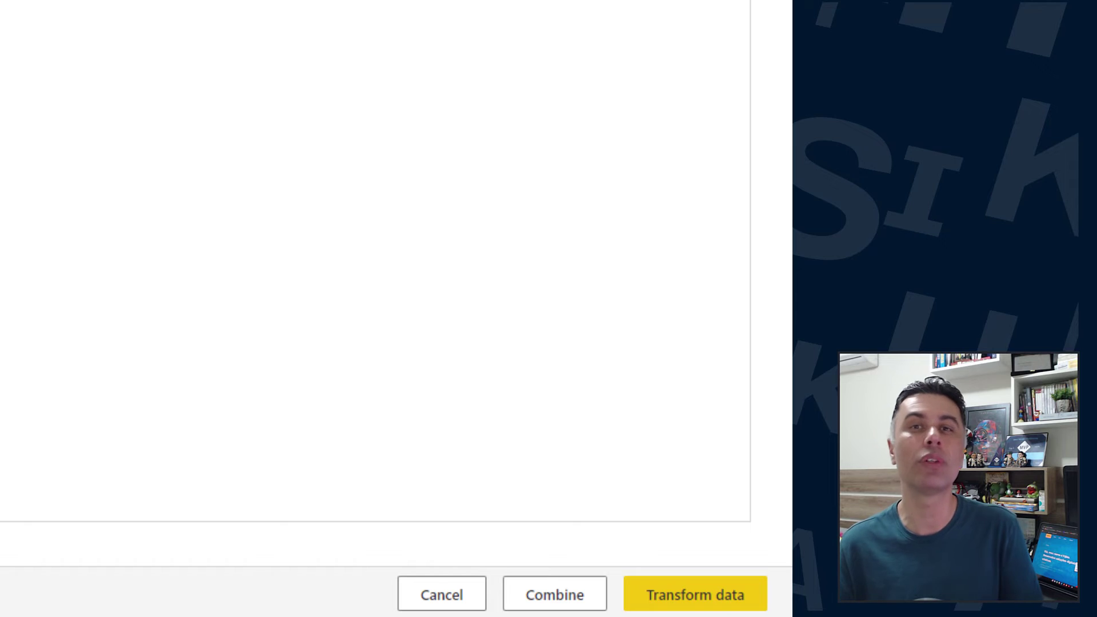
{"action": "left_click", "coordinate": [677, 598]}
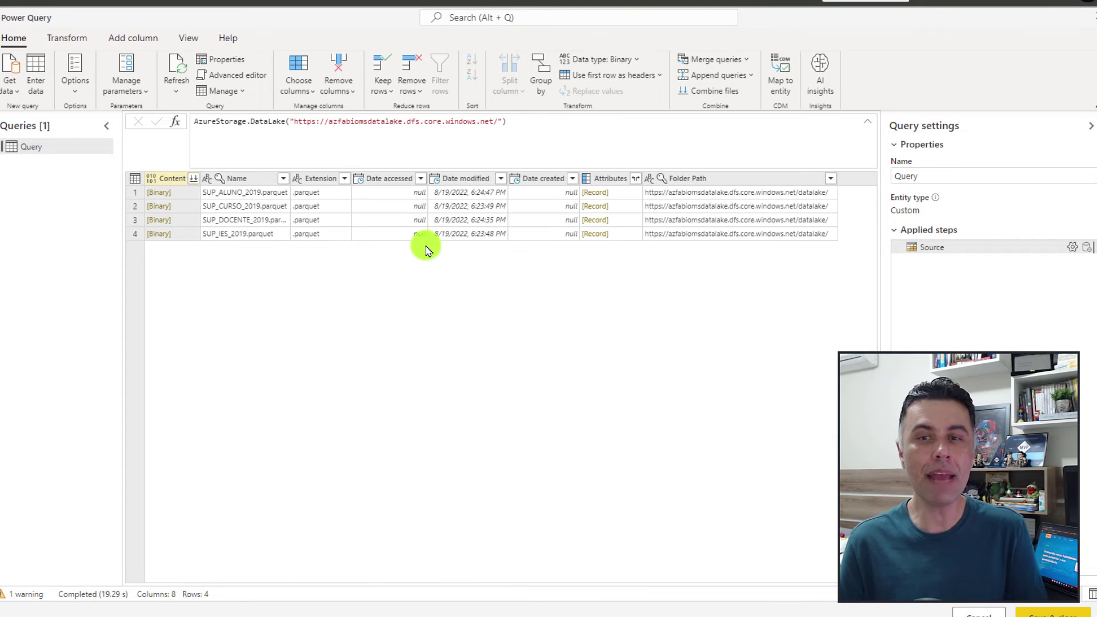
- Filter the Name column to keep only the SUP_IES_2019.parquet file
{"action": "left_click", "coordinate": [254, 234]}
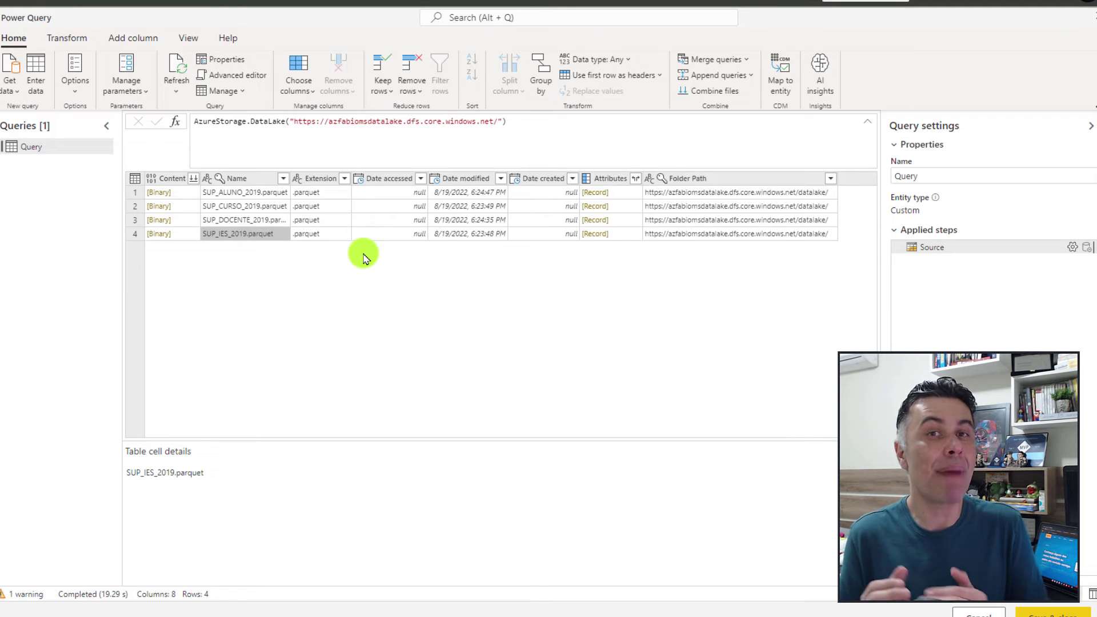
{"action": "left_click", "coordinate": [283, 179]}
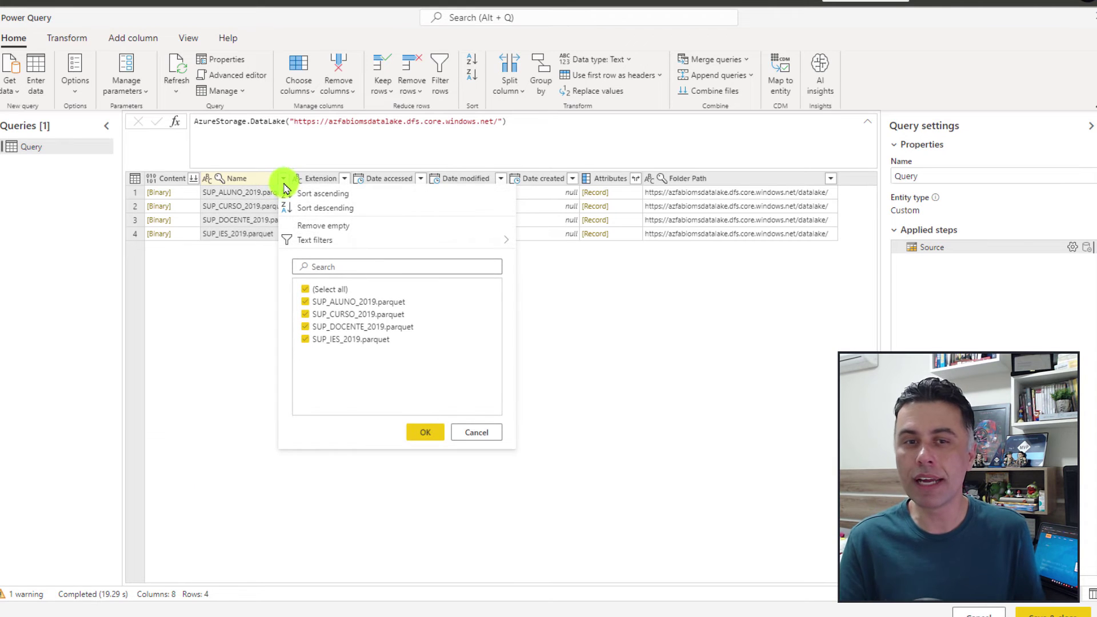
{"action": "left_click", "coordinate": [305, 289]}
{"action": "left_click", "coordinate": [304, 339]}
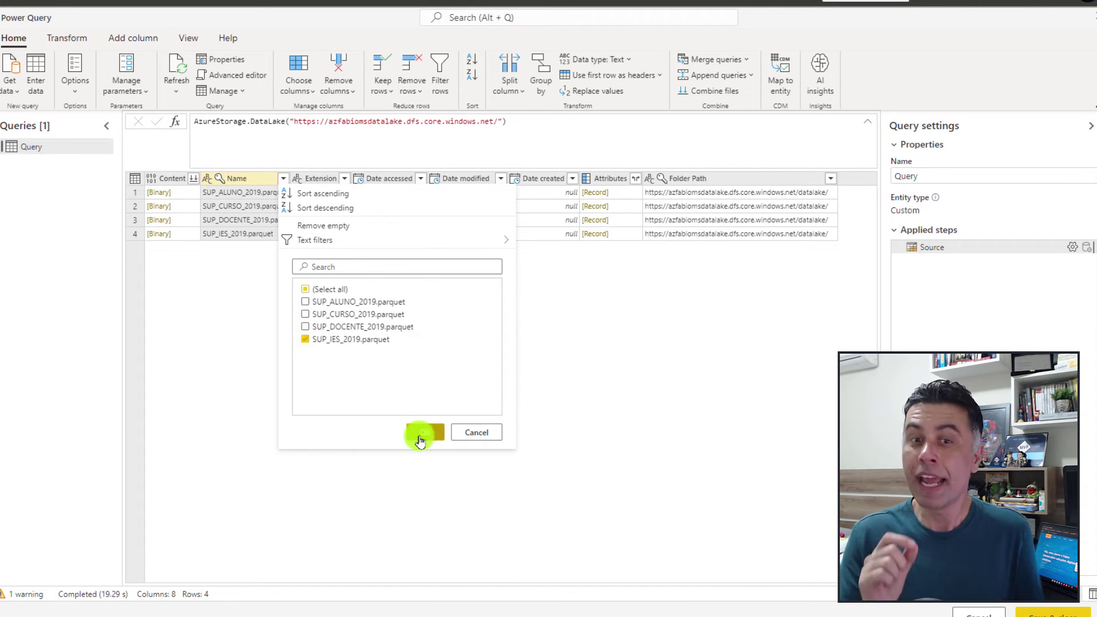
{"action": "left_click", "coordinate": [423, 432]}
- Remove all columns except Content and combine its binary file into an expanded table
{"action": "right_click", "coordinate": [163, 179]}
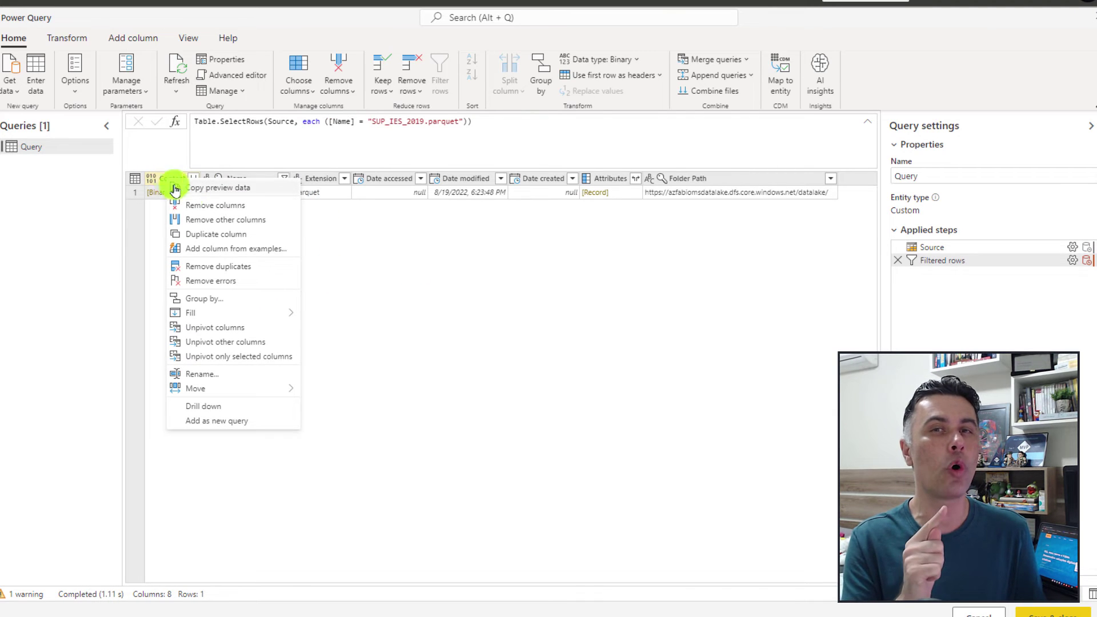
{"action": "left_click", "coordinate": [258, 222]}
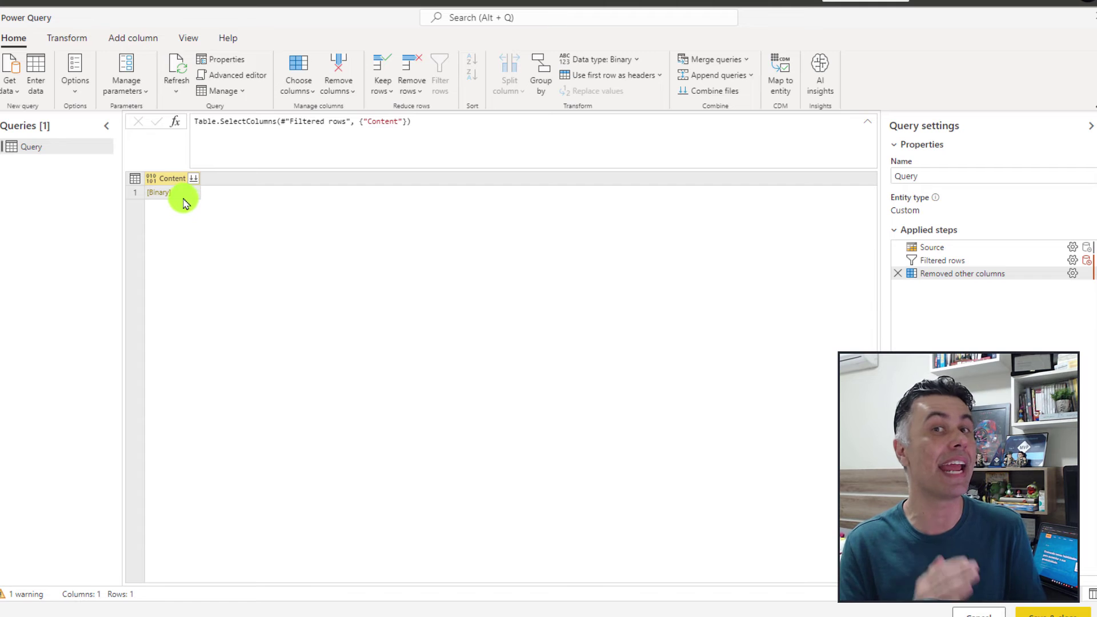
{"action": "left_click", "coordinate": [189, 196]}
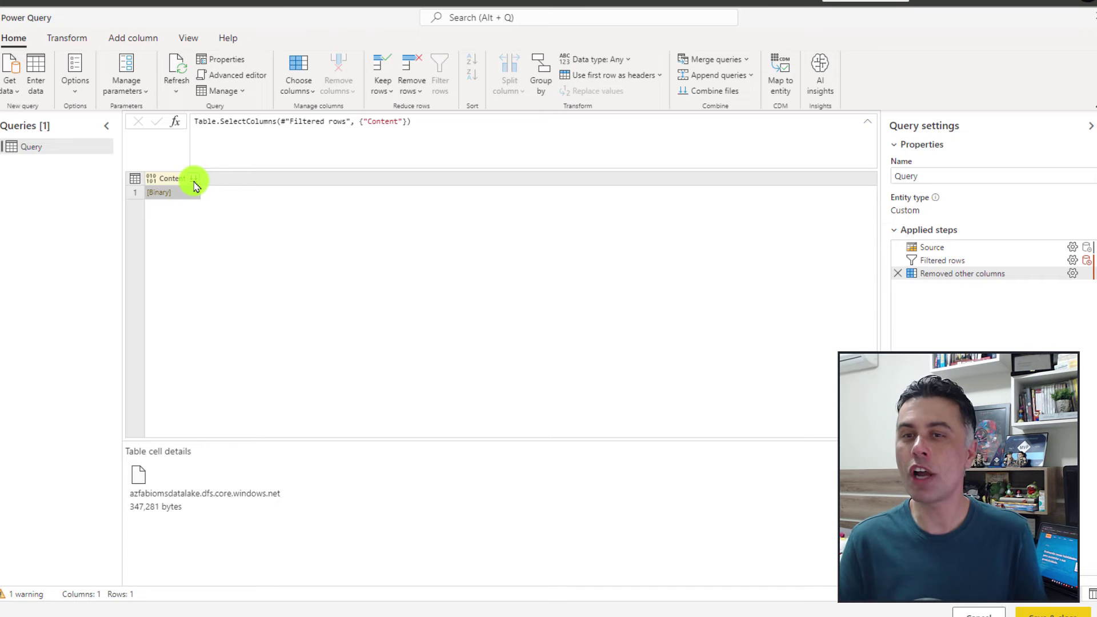
{"action": "left_click", "coordinate": [193, 178]}
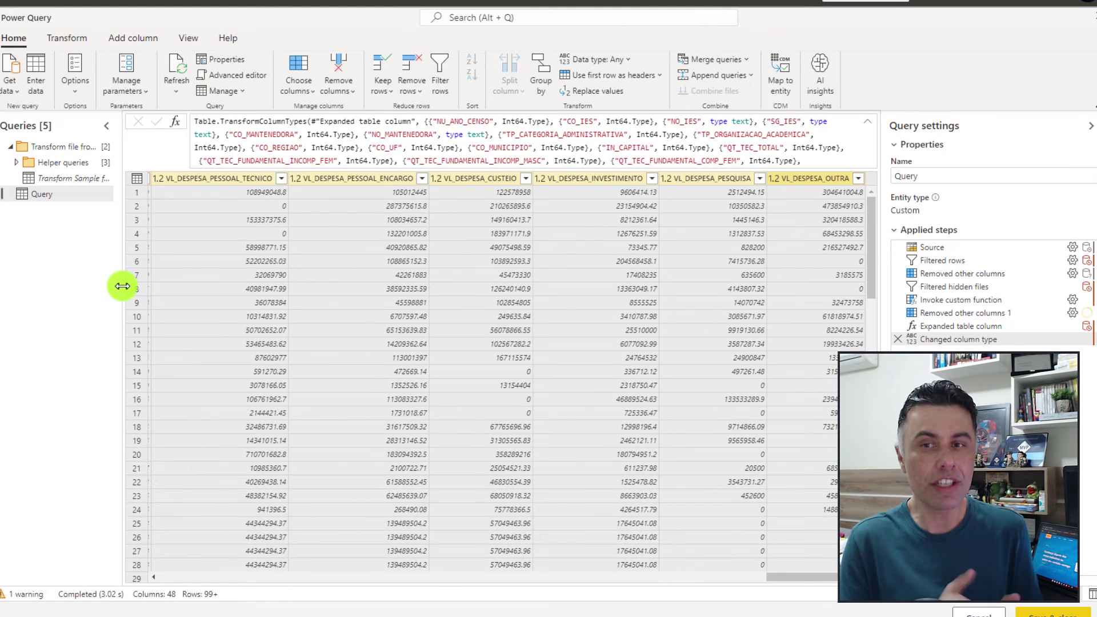
- Widen the queries list, expand the helper queries group, and rename the main query as SUP_IES
{"action": "mouse_move", "coordinate": [122, 286]}
{"action": "left_mouse_down"}
{"action": "mouse_move", "coordinate": [156, 288]}
{"action": "mouse_move", "coordinate": [143, 289]}
{"action": "left_mouse_up"}
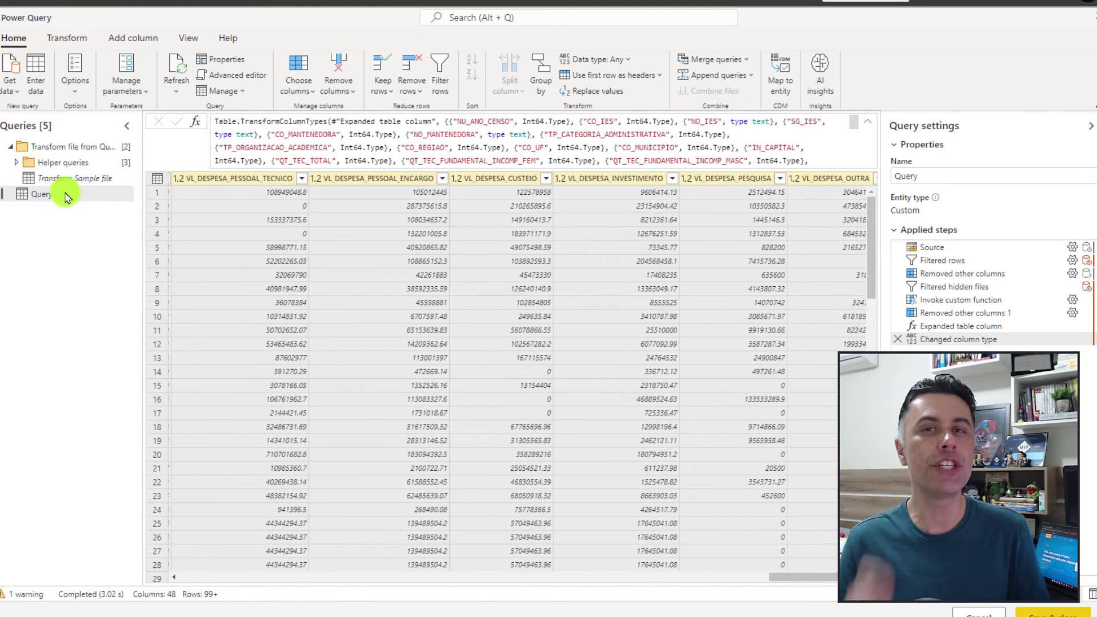
{"action": "left_click", "coordinate": [16, 163]}
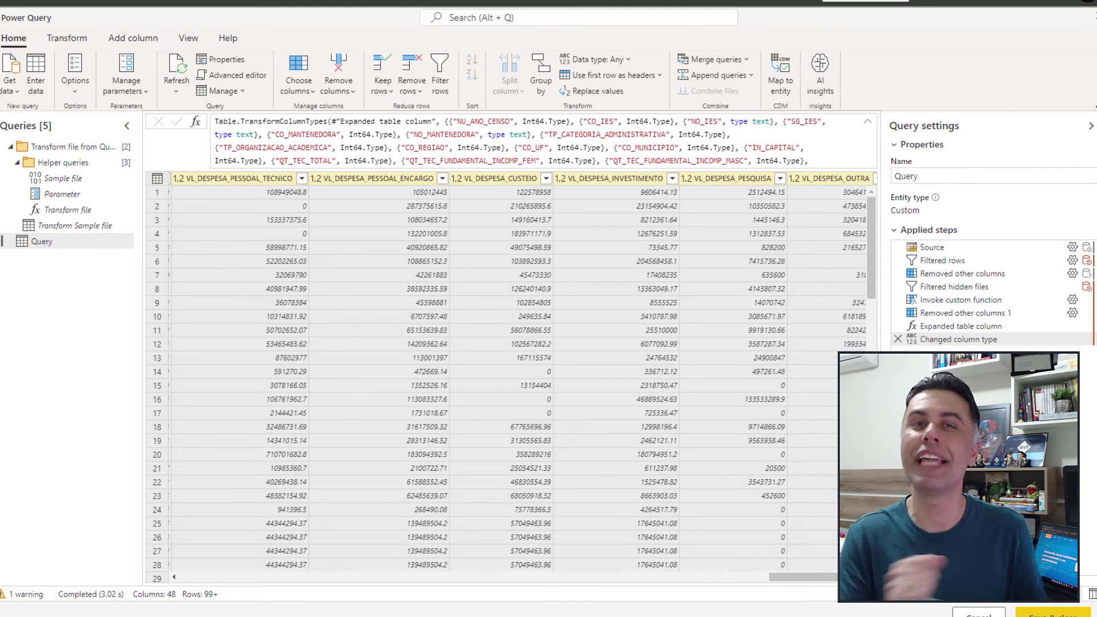
{"action": "right_click", "coordinate": [65, 245]}
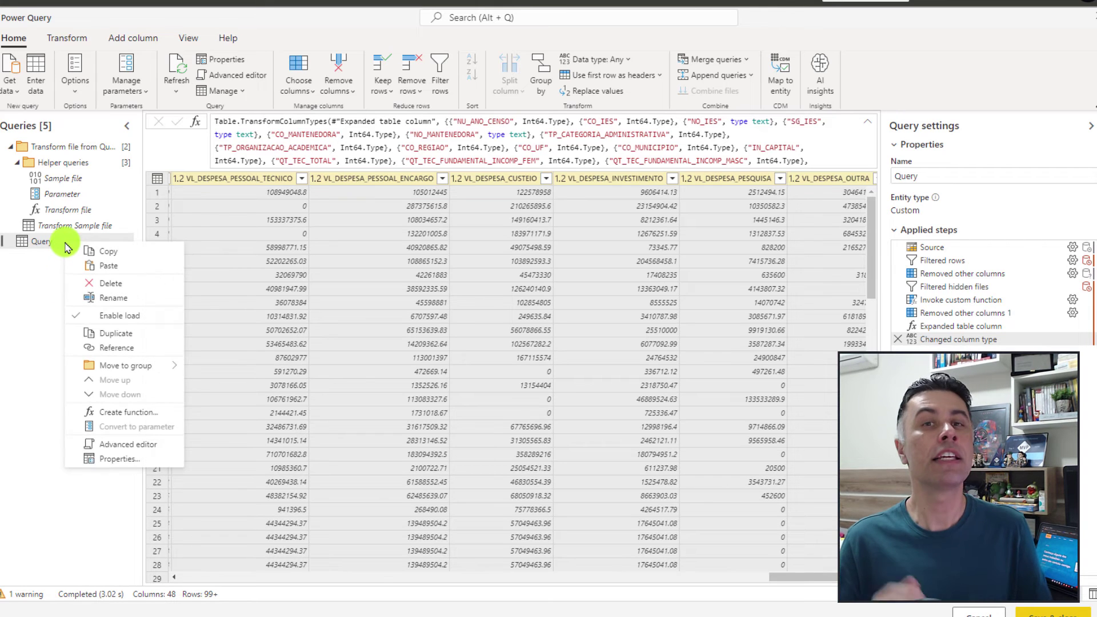
{"action": "left_click", "coordinate": [113, 297]}
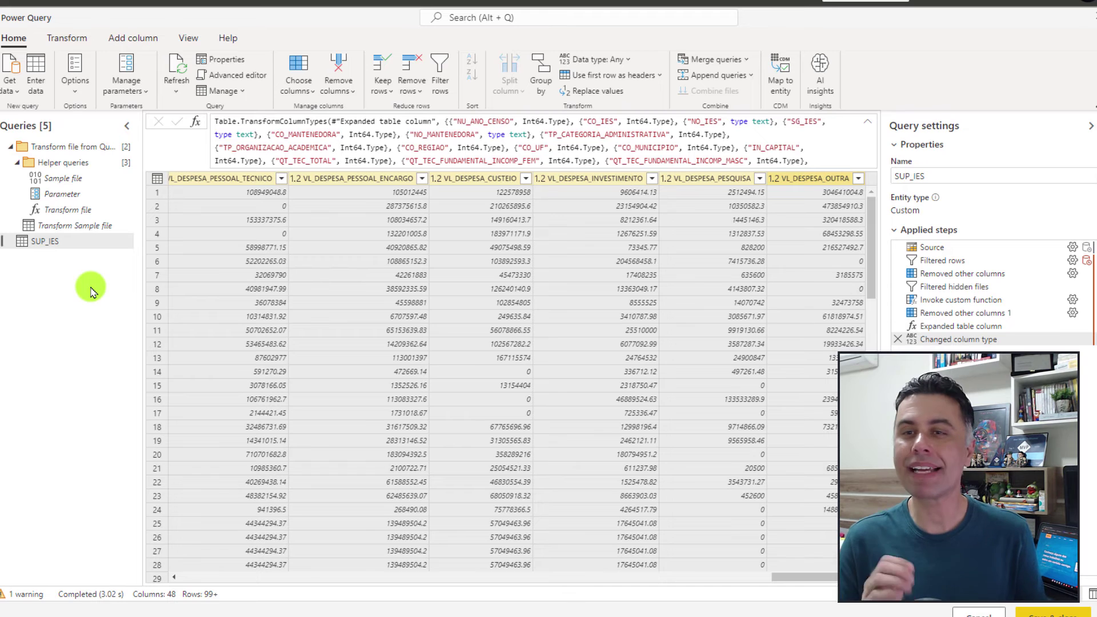
{"action": "left_click", "coordinate": [323, 182]}
{"action": "left_click", "coordinate": [465, 179]}
{"action": "left_click", "coordinate": [594, 180]}
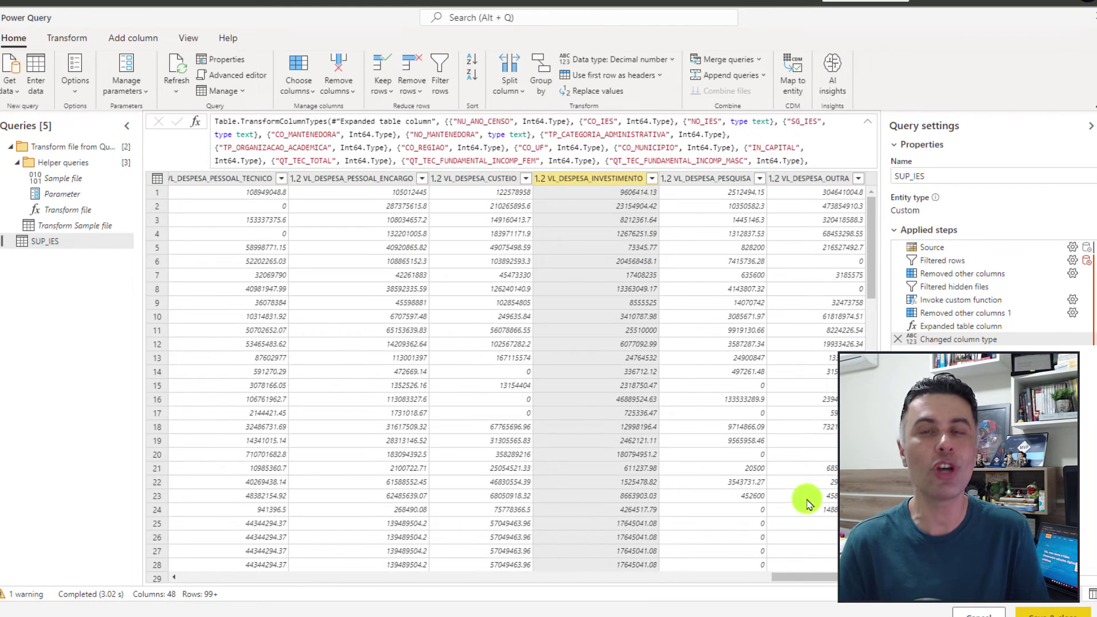
{"action": "left_click", "coordinate": [713, 183]}
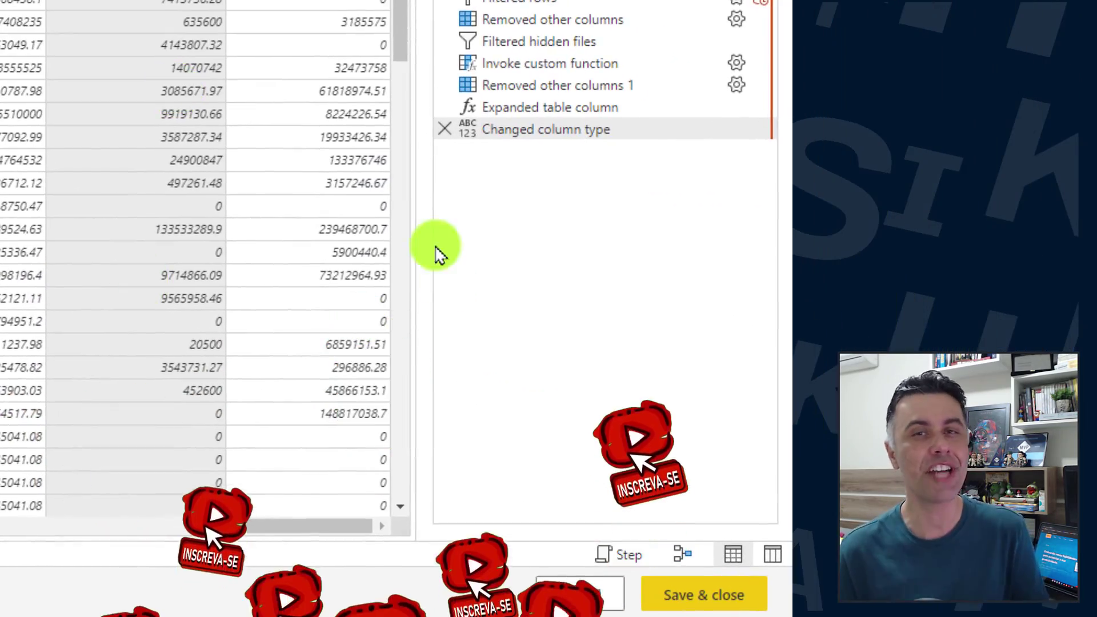
- Save and close the query editor, and save the dataflow with the name MEC
{"action": "left_click", "coordinate": [917, 608]}
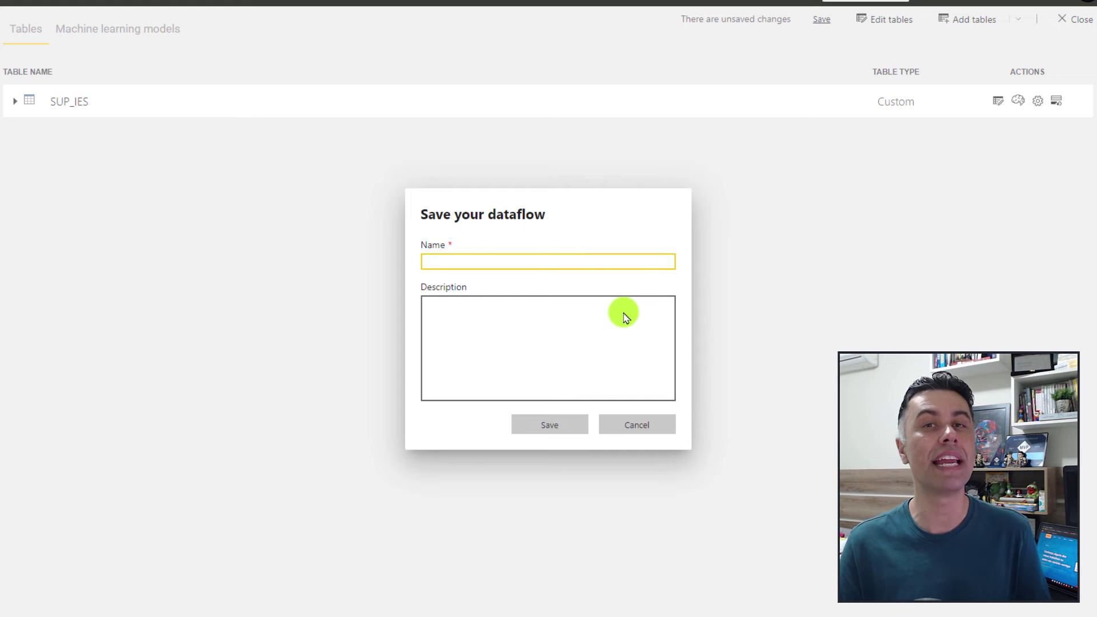
{"action": "left_click", "coordinate": [489, 260]}
{"action": "type", "text": "MEC"}
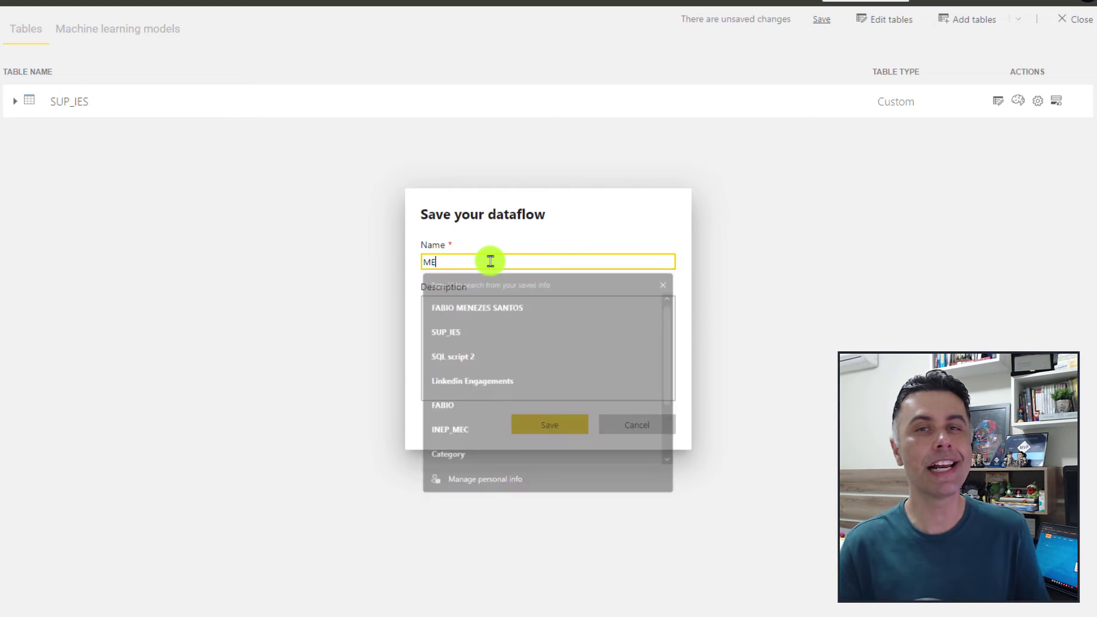
{"action": "left_click", "coordinate": [552, 427]}
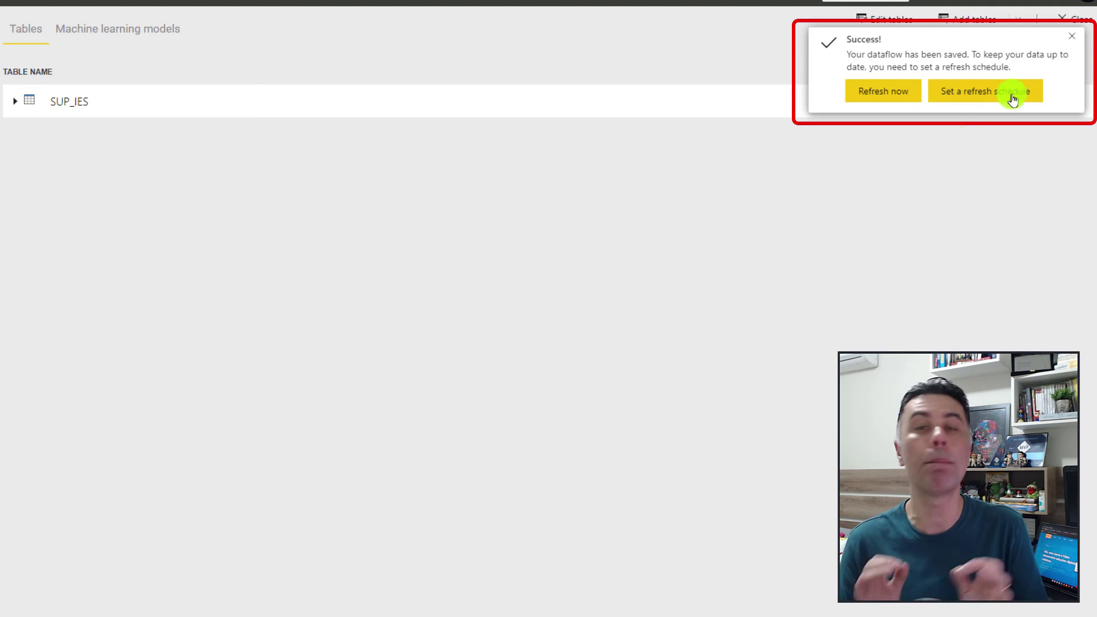
- Dismiss the refresh schedule prompt and review the column names and data types of the SUP_IES table
{"action": "left_click", "coordinate": [1071, 43]}
{"action": "left_click", "coordinate": [183, 102]}
{"action": "scroll", "coordinate": [282, 432], "scroll_direction": "down", "scroll_amount": 10}
{"action": "scroll", "coordinate": [800, 372], "scroll_direction": "up", "scroll_amount": 10}
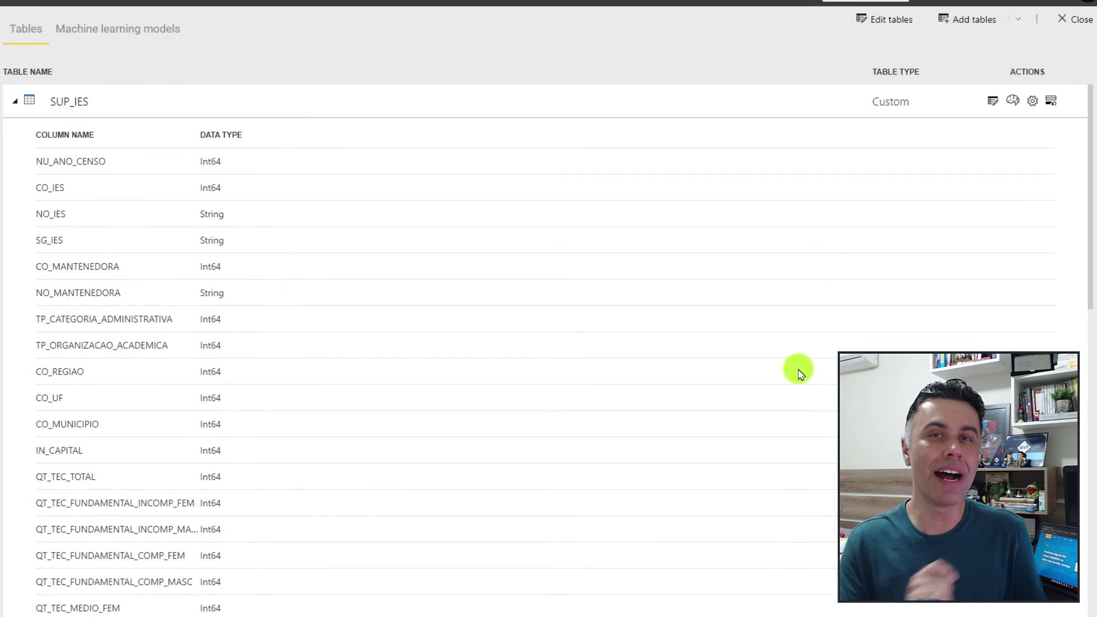
- Close the dataflow and start an immediate refresh of MEC in the Learning workspace
{"action": "left_click", "coordinate": [1069, 16]}
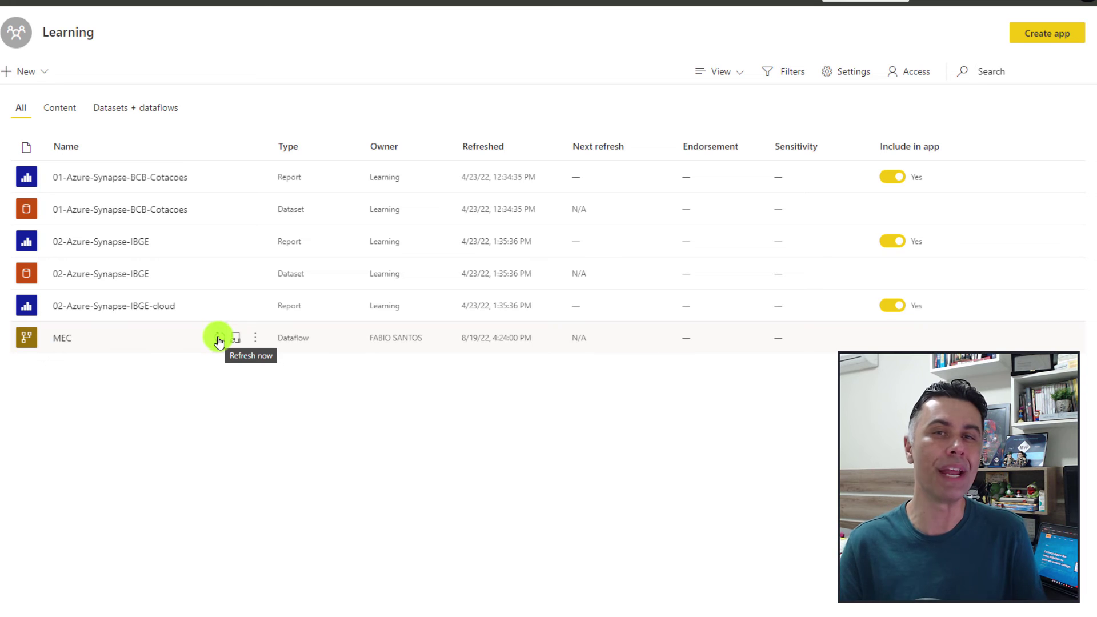
{"action": "left_click", "coordinate": [219, 341]}
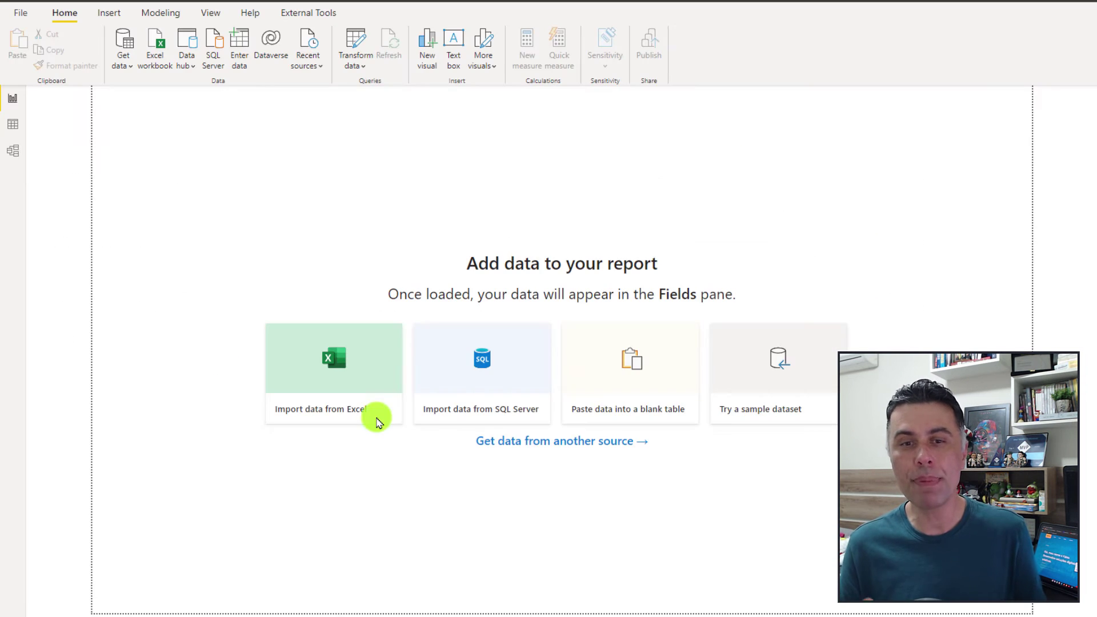
- Switch to Power BI Desktop and connect to Power BI dataflows by signing in with an organizational account
{"action": "left_click", "coordinate": [123, 68]}
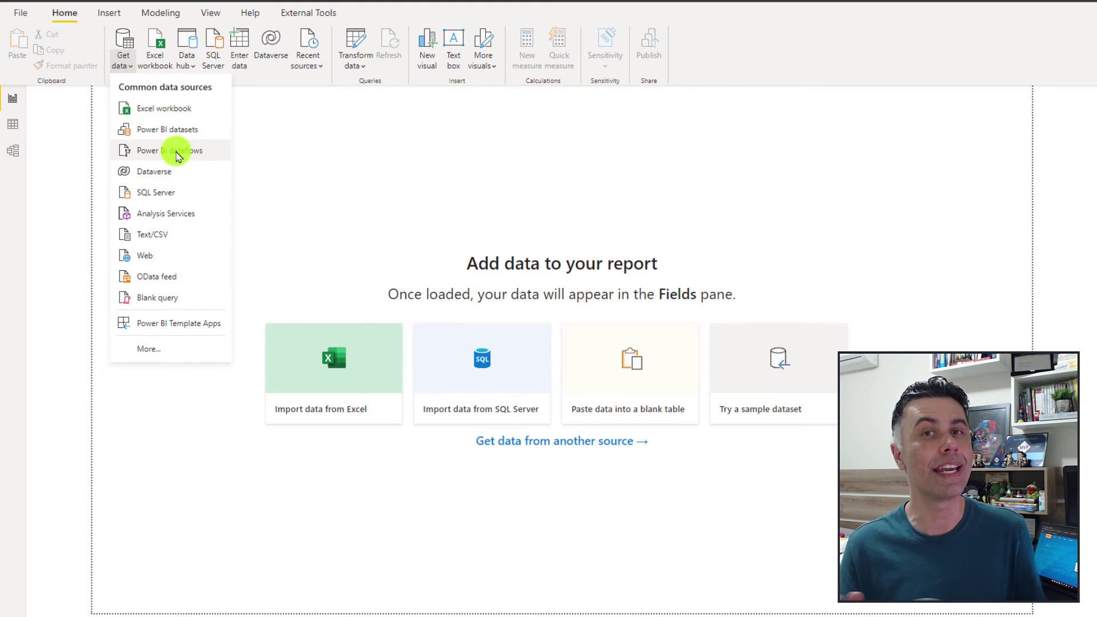
{"action": "left_click", "coordinate": [178, 152]}
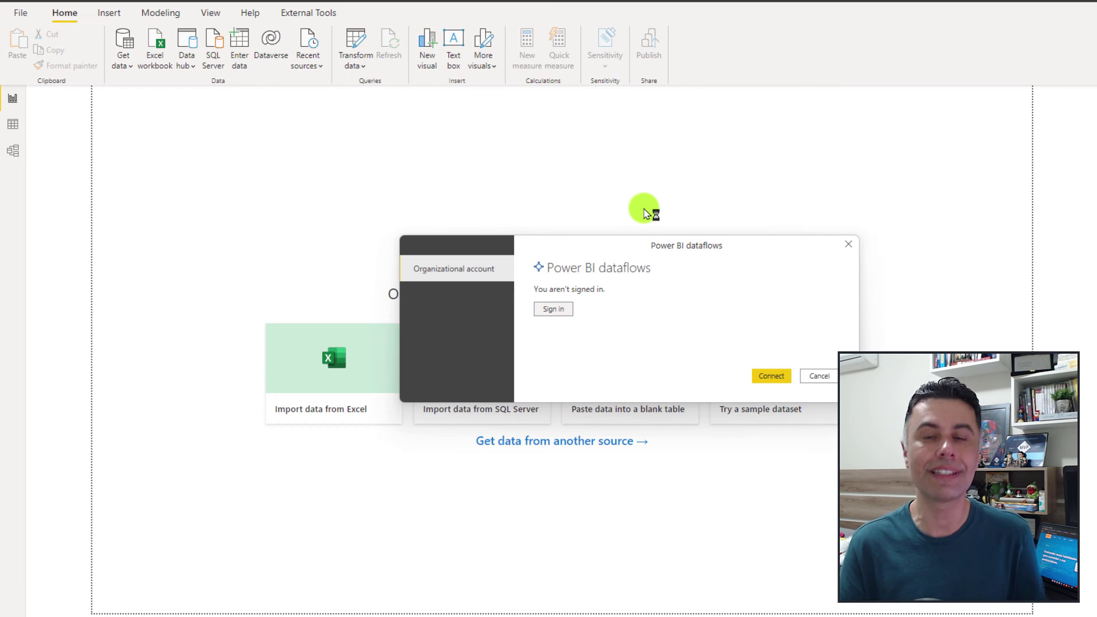
{"action": "left_click", "coordinate": [559, 308]}
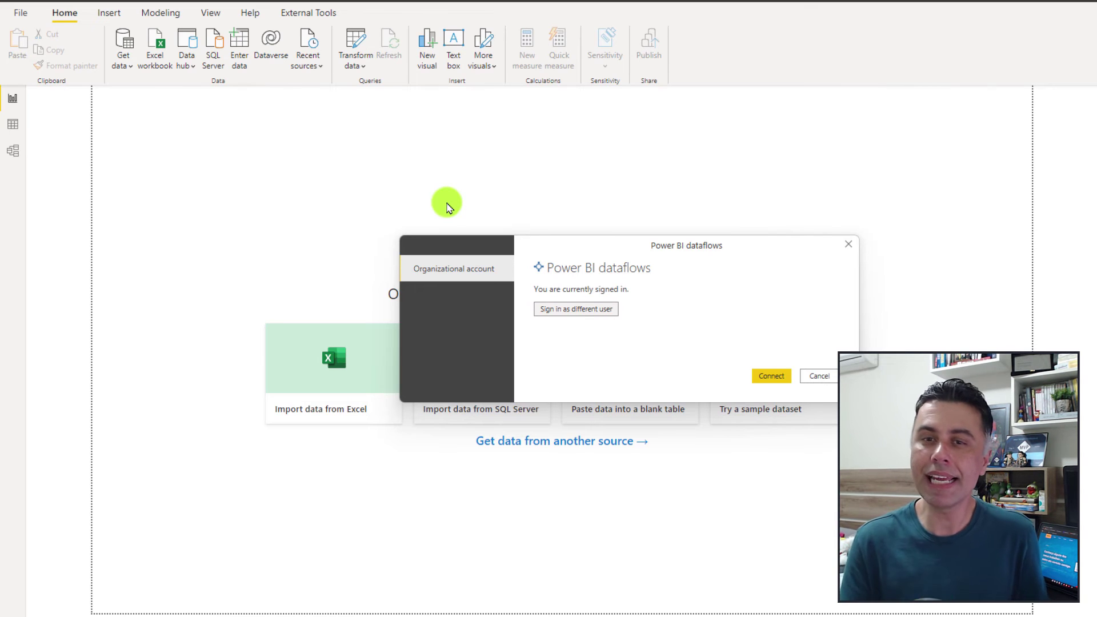
{"action": "left_click", "coordinate": [771, 377]}
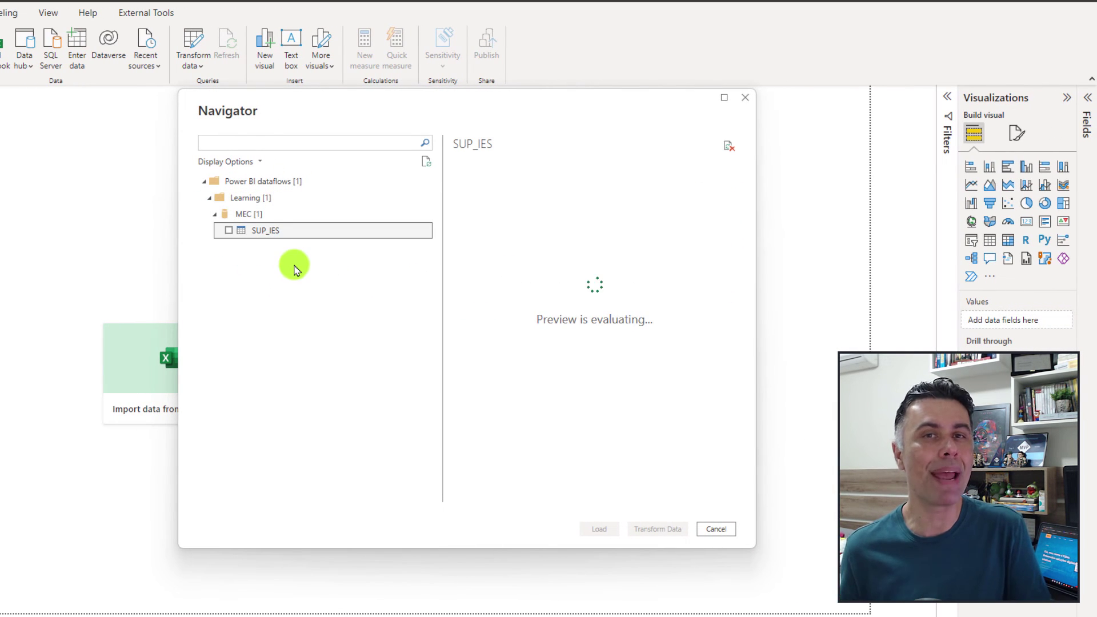
- Choose the SUP_IES table from the MEC dataflow, open it in the query editor for transformation, and apply it to the report
{"action": "left_click", "coordinate": [229, 230]}
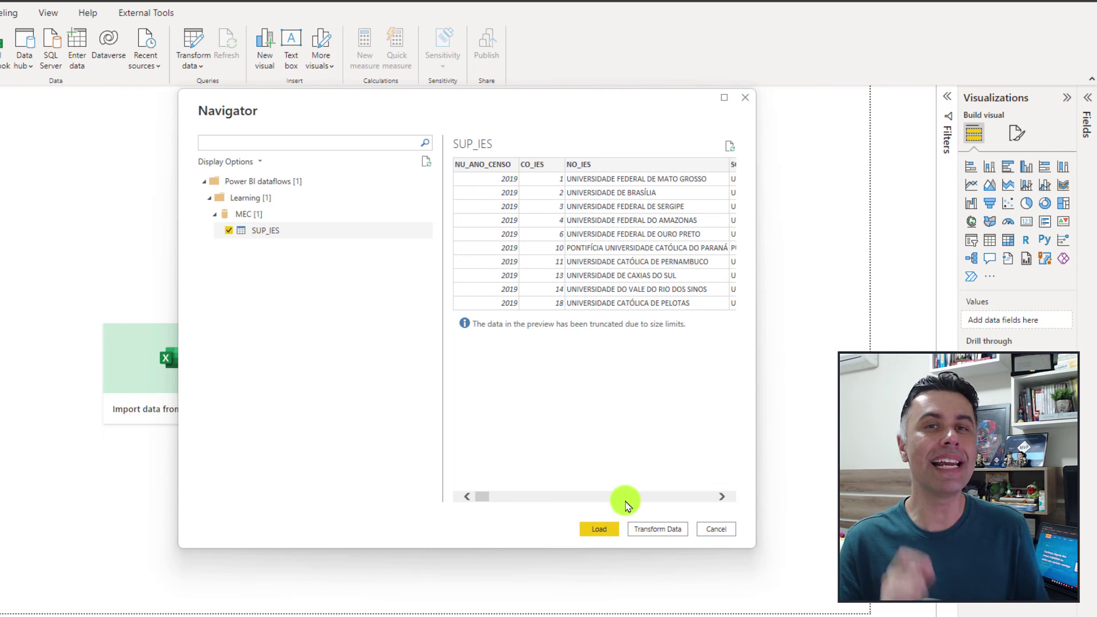
{"action": "left_click", "coordinate": [651, 530]}
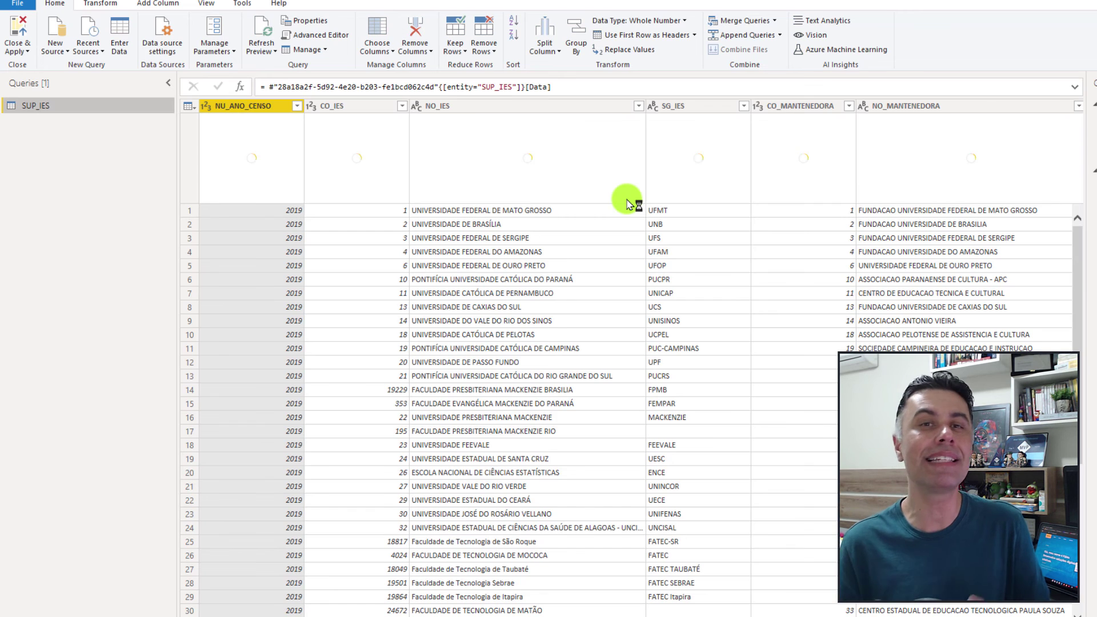
{"action": "mouse_move", "coordinate": [629, 203]}
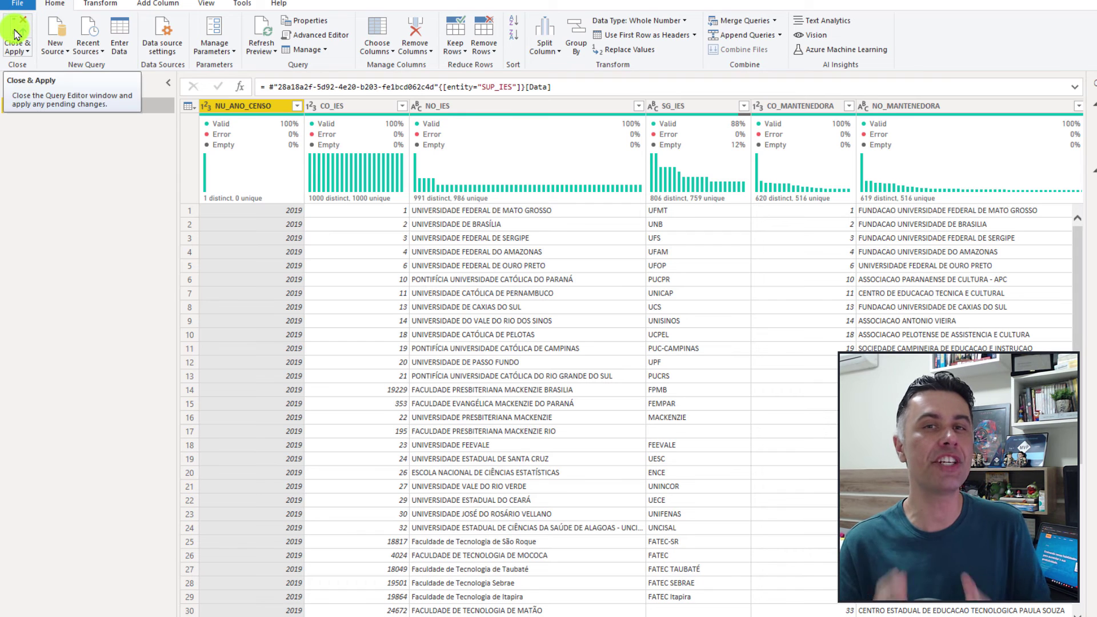
{"action": "left_click", "coordinate": [14, 34]}
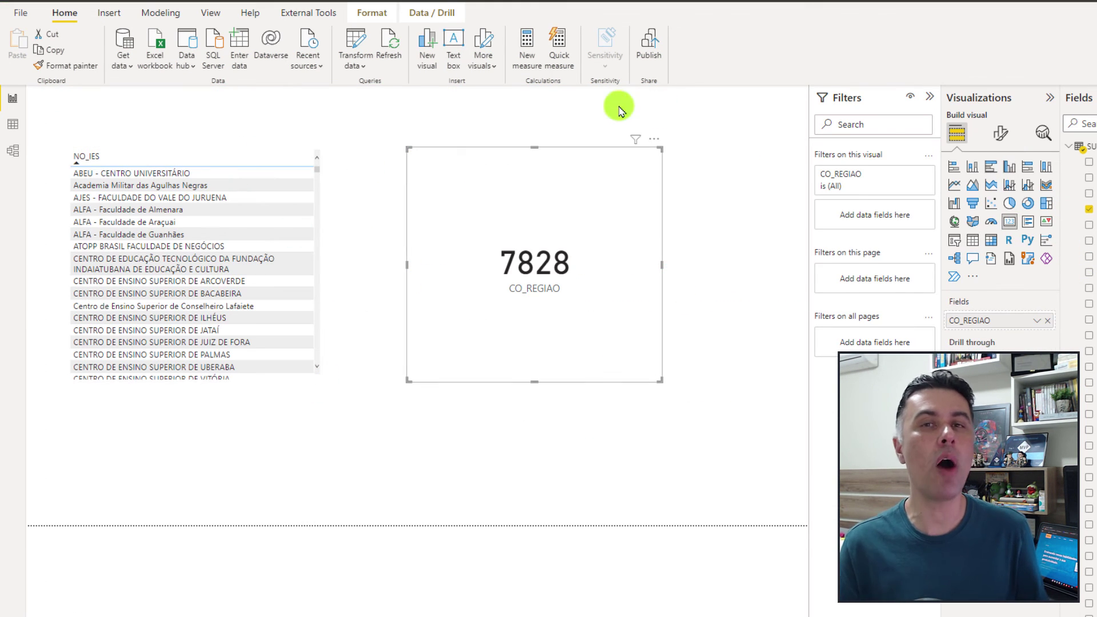
- Save the report in the Business-Reports folder as MEC-Data-Analise
{"action": "key", "text": "ctrl+s"}
{"action": "type", "text": "MEC-Data-Analise"}
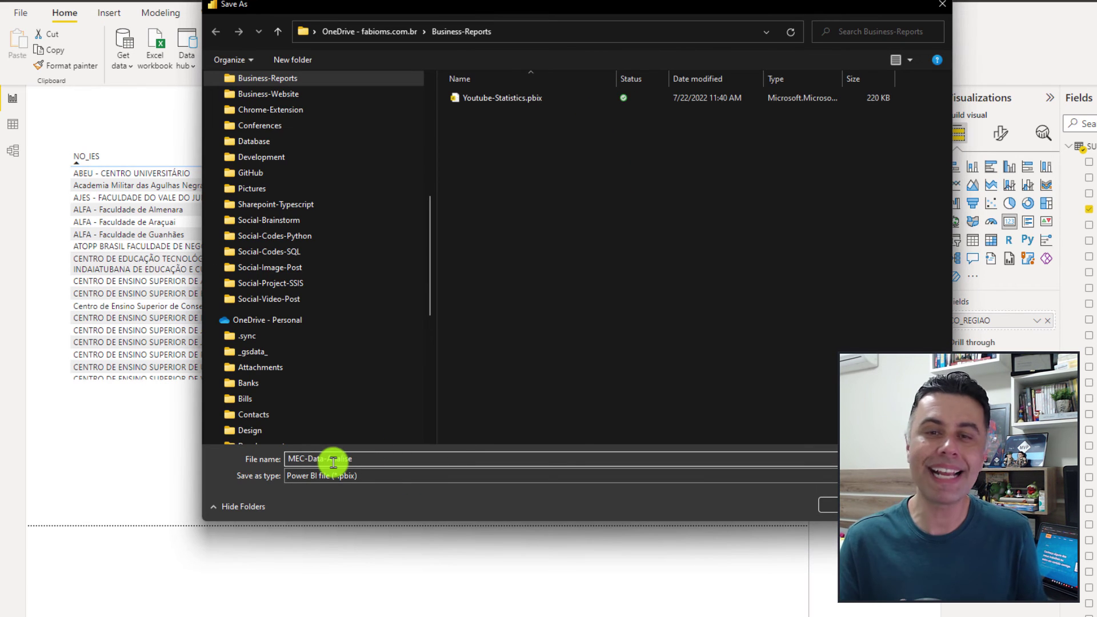
{"action": "key", "text": "Return"}
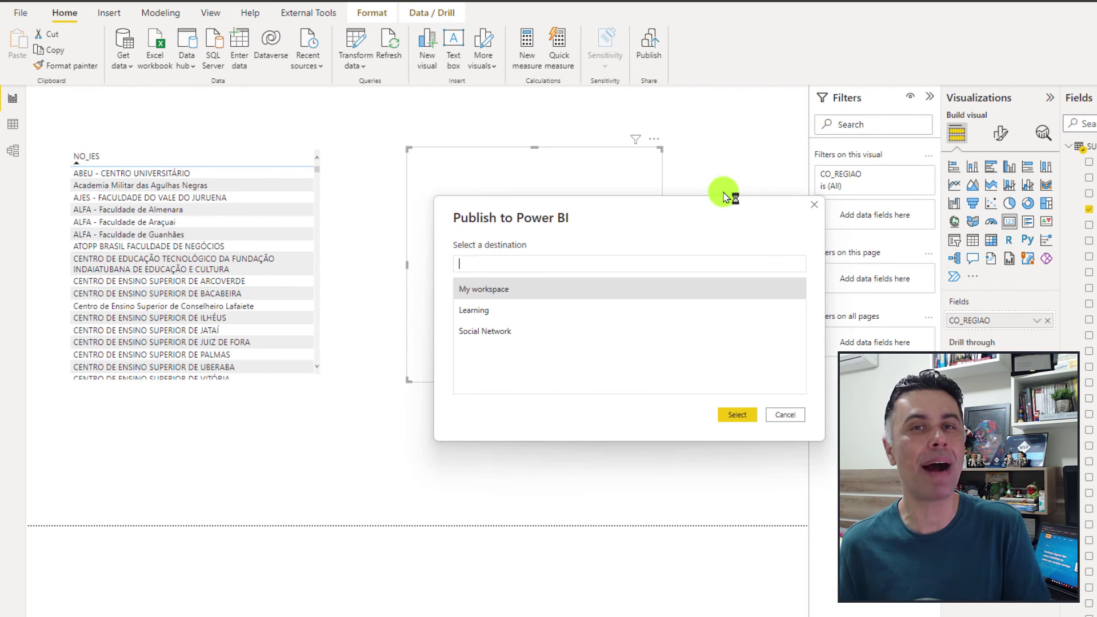
- Publish the report to the Learning workspace and dismiss the publishing dialog
{"action": "left_click", "coordinate": [478, 310]}
{"action": "left_click", "coordinate": [734, 415]}
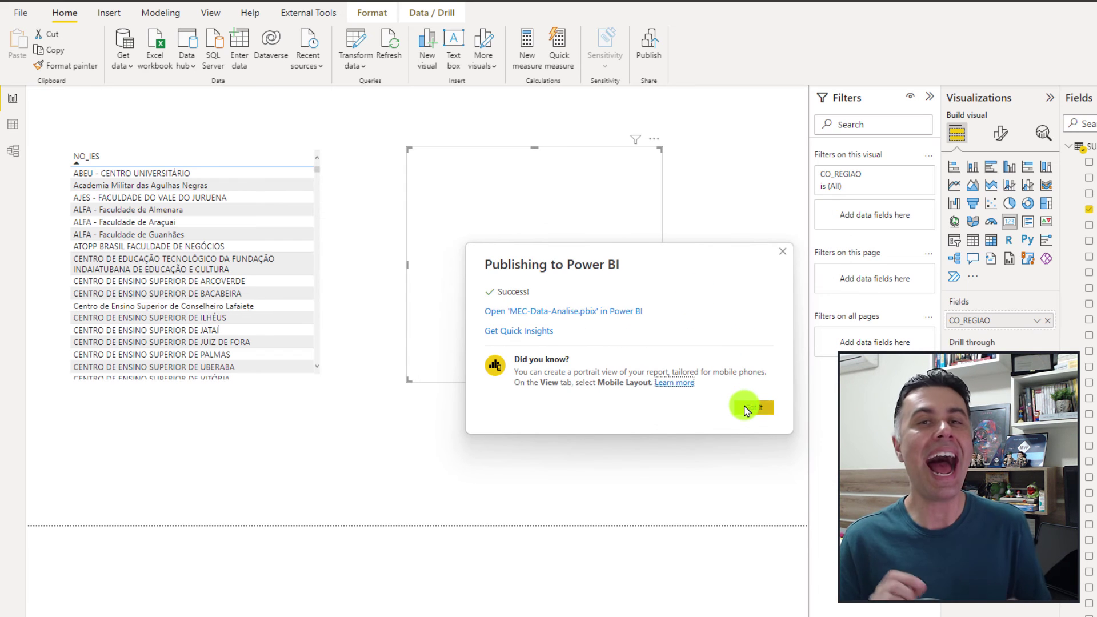
{"action": "left_click", "coordinate": [748, 407]}
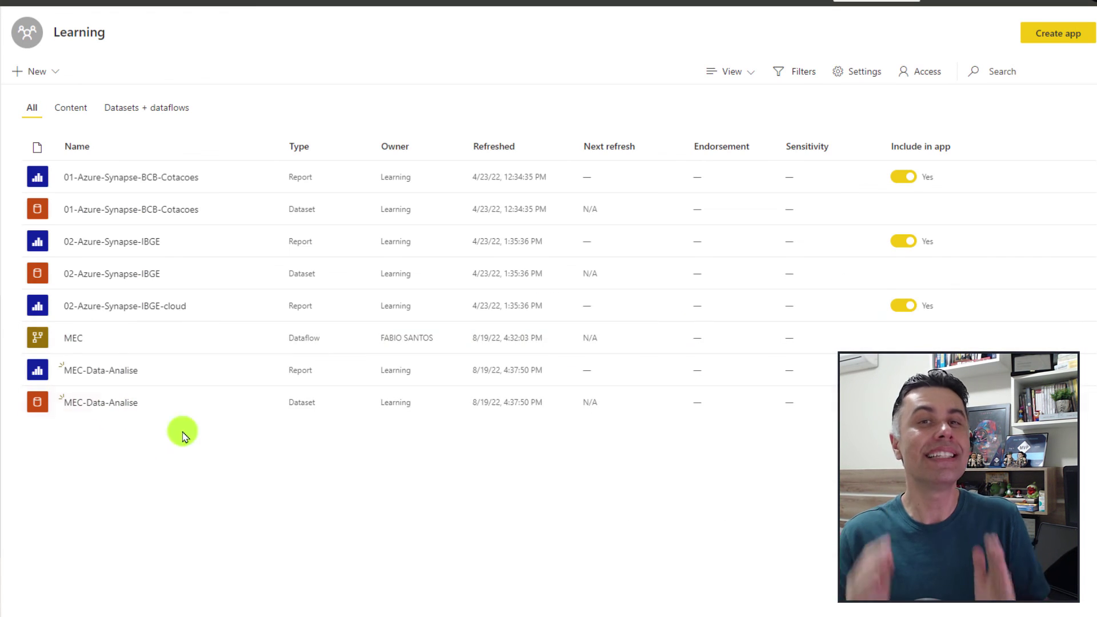
- Switch to the Power BI service, show the Learning workspace's lineage, and examine the Data Lake source, MEC dataflow and MEC-Data-Analise dataset details
{"action": "left_click", "coordinate": [732, 71]}
{"action": "left_click", "coordinate": [733, 120]}
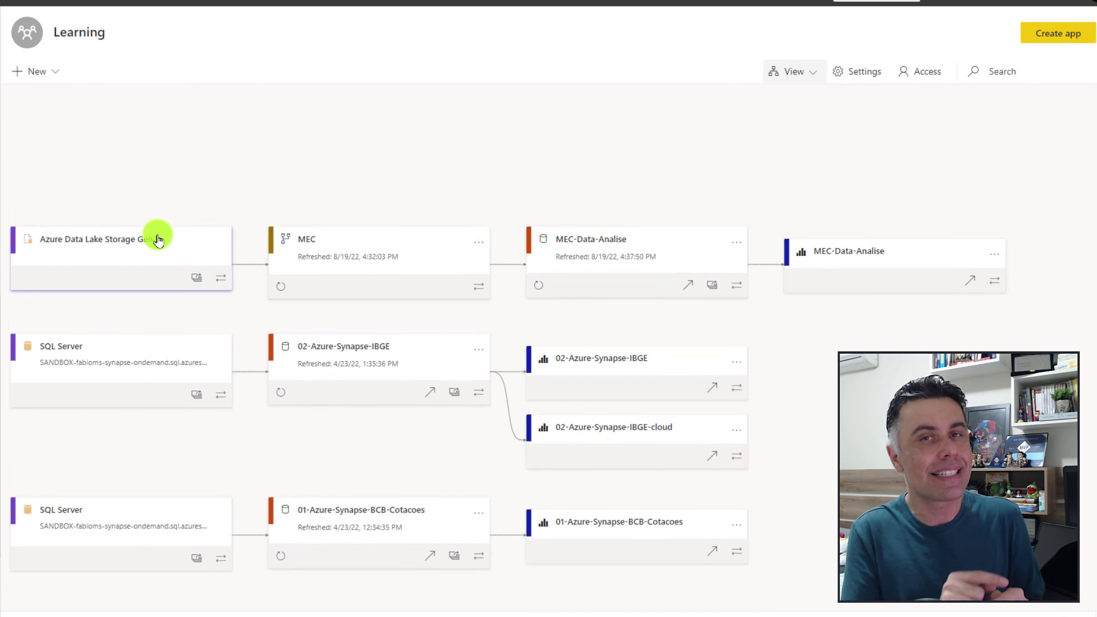
{"action": "left_click", "coordinate": [110, 244]}
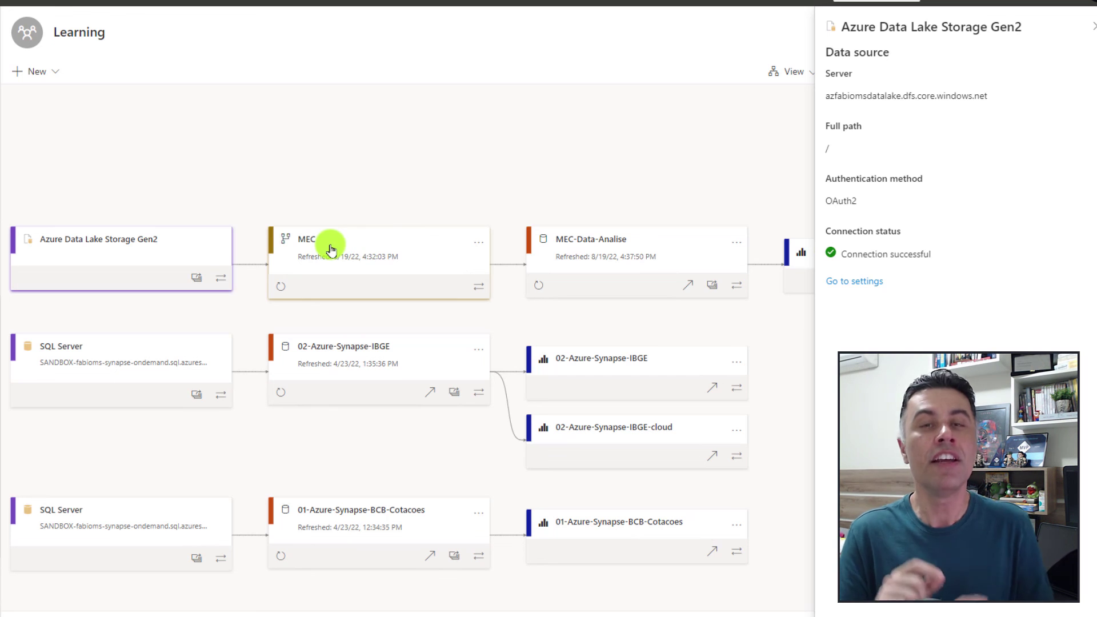
{"action": "left_click", "coordinate": [393, 248]}
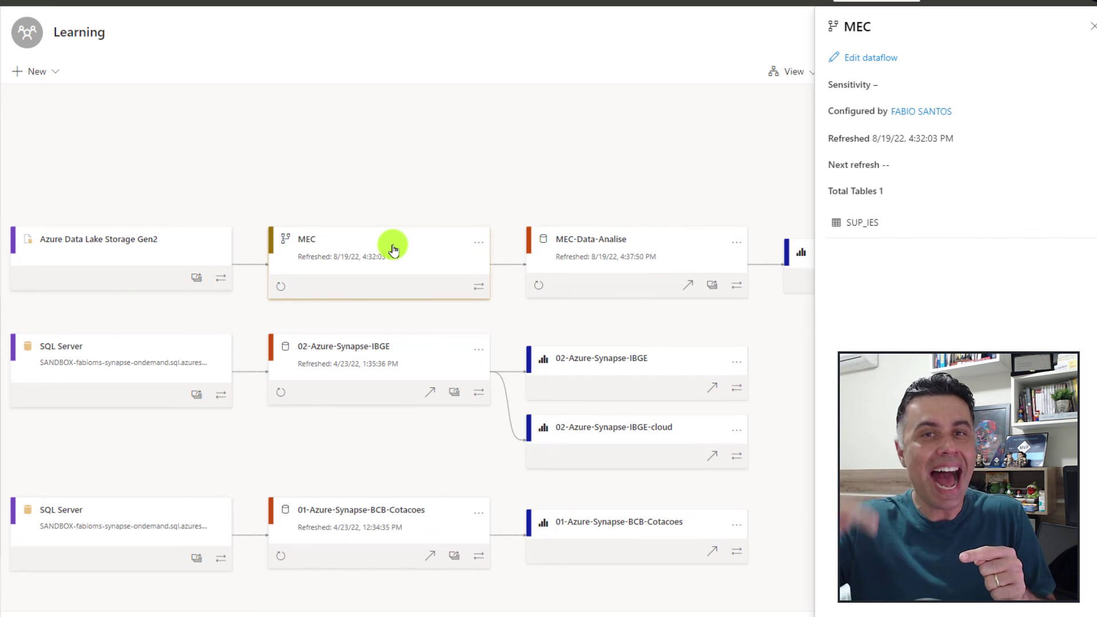
{"action": "left_click", "coordinate": [681, 248]}
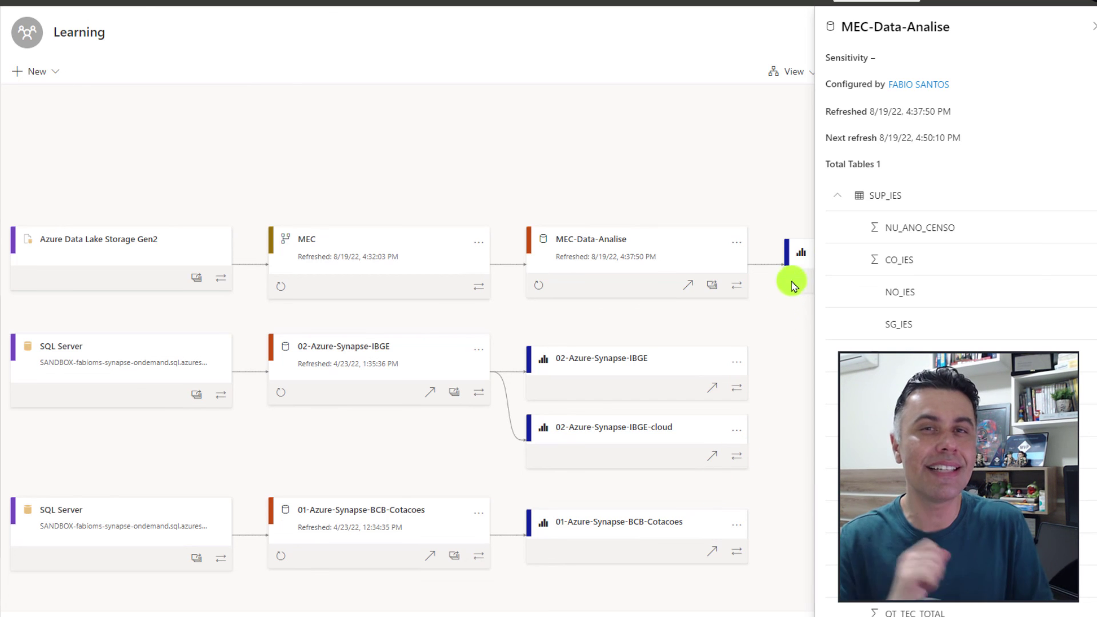
- Show the MEC-Data-Analise report's details in the lineage and review the full chain from the Data Lake source to the report
{"action": "left_click_drag", "start_coordinate": [788, 352], "coordinate": [494, 330]}
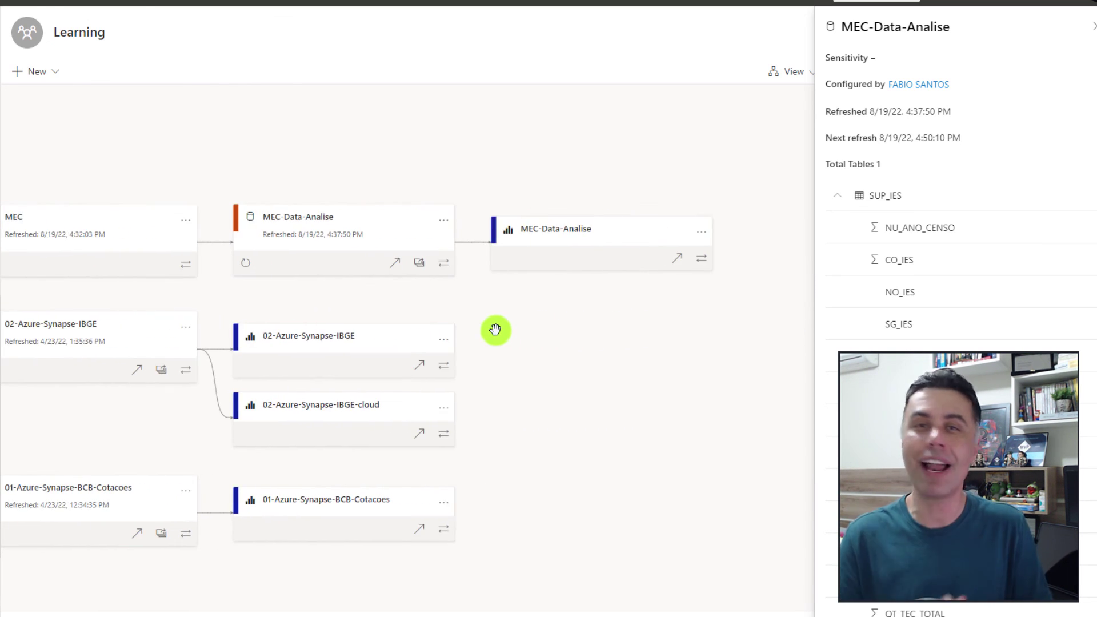
{"action": "left_click", "coordinate": [582, 240]}
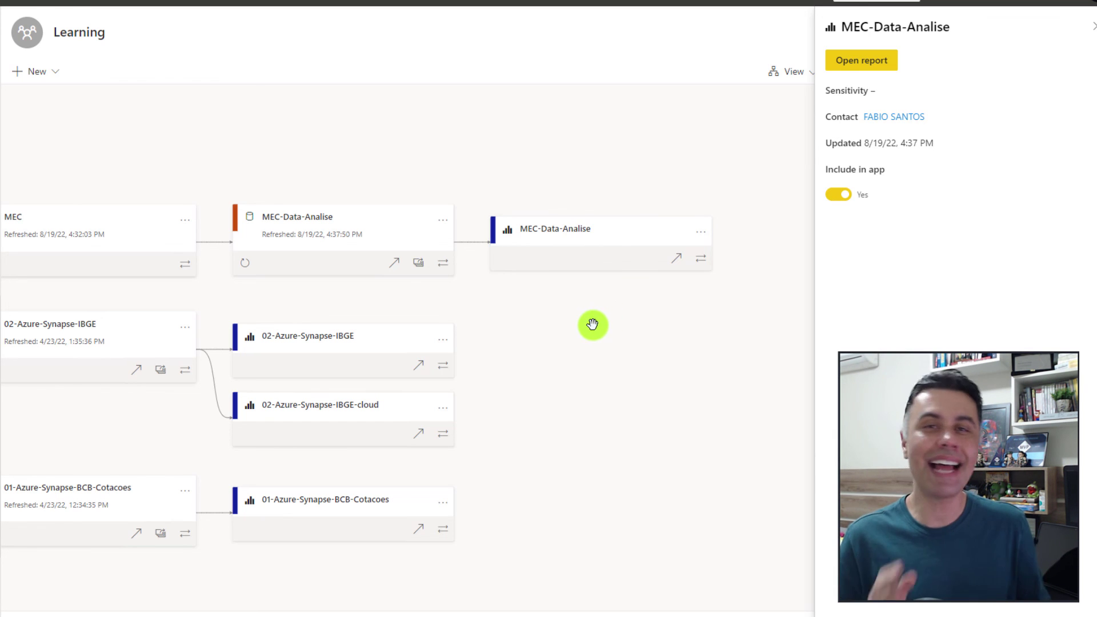
{"action": "scroll", "coordinate": [583, 324], "scroll_direction": "down", "scroll_amount": 1}
{"action": "scroll", "coordinate": [552, 336], "scroll_direction": "down", "scroll_amount": 1}
{"action": "scroll", "coordinate": [551, 338], "scroll_direction": "down", "scroll_amount": 1}
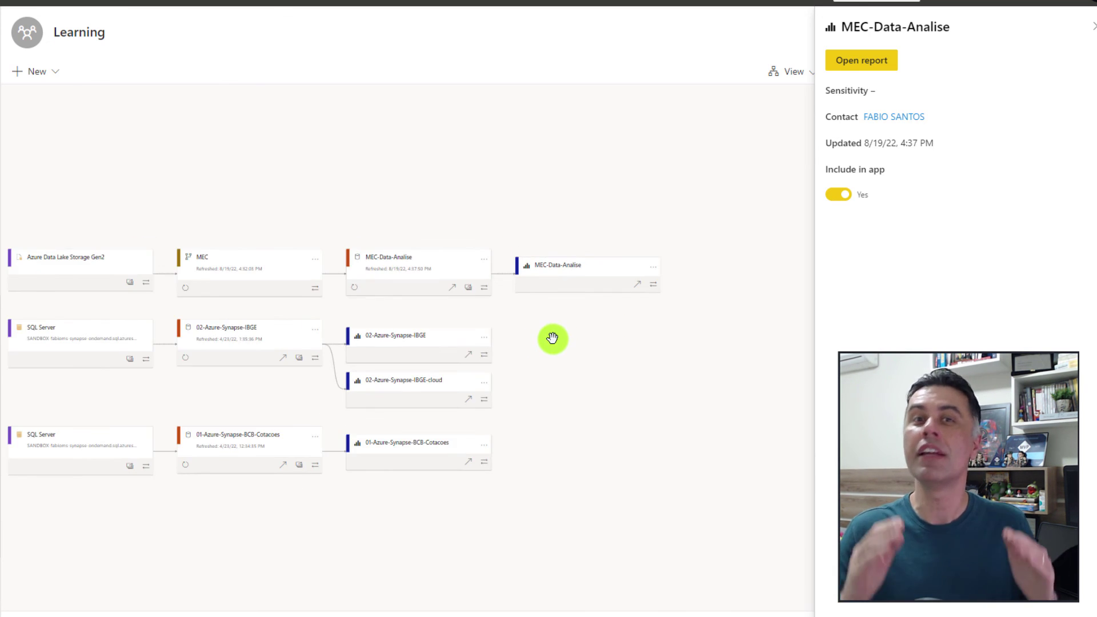
{"action": "left_click_drag", "start_coordinate": [541, 360], "coordinate": [583, 357]}
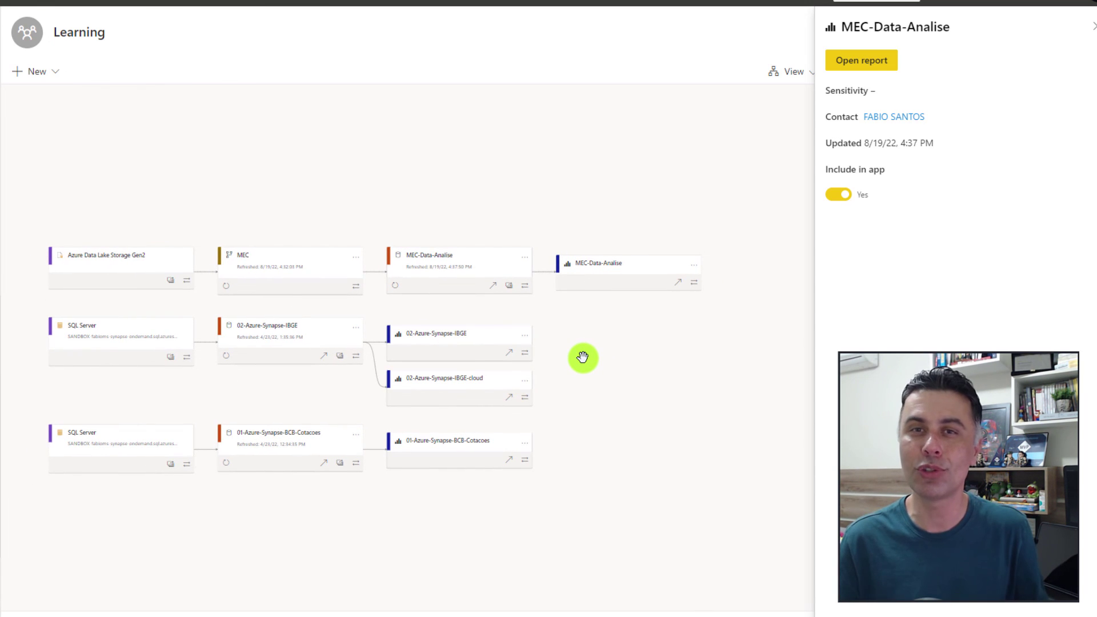
{"action": "scroll", "coordinate": [583, 357], "scroll_direction": "up", "scroll_amount": 3}
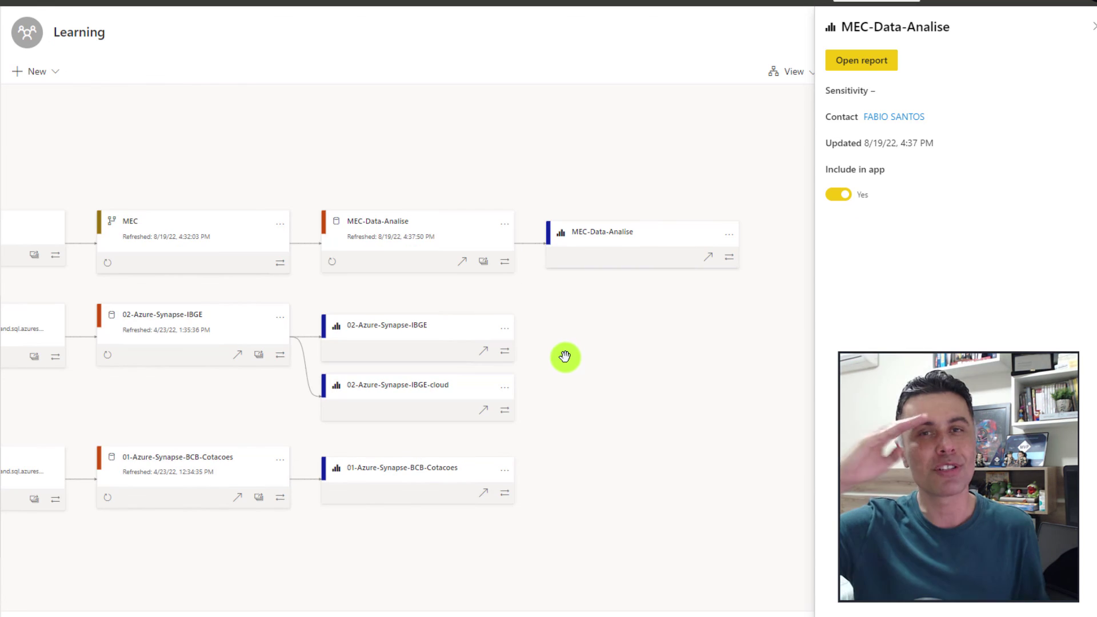
{"action": "left_click_drag", "start_coordinate": [563, 355], "coordinate": [850, 345]}
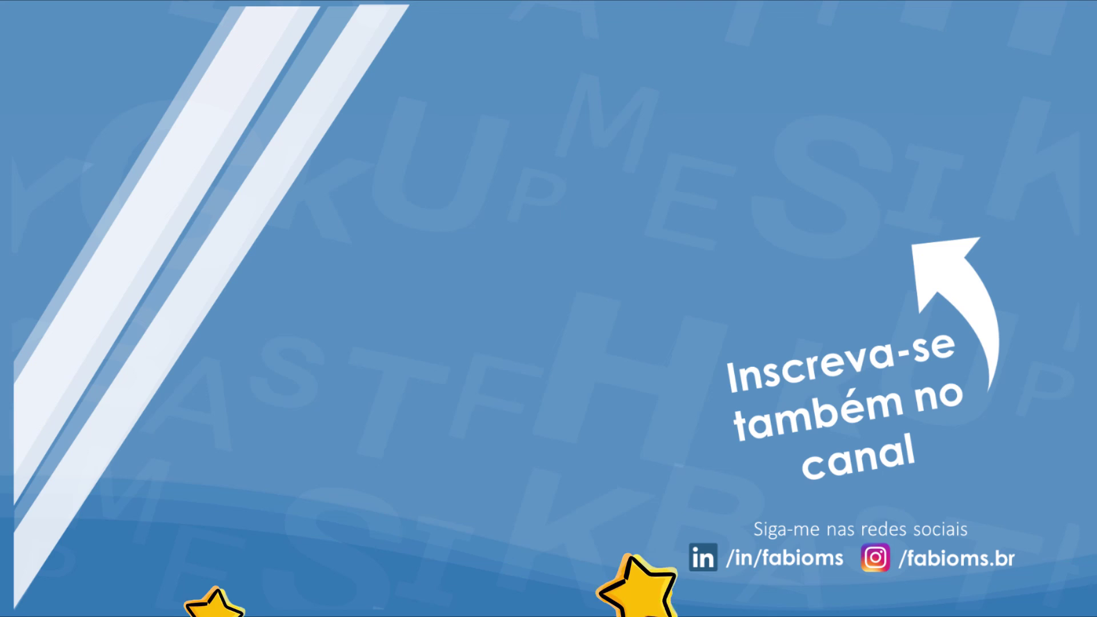